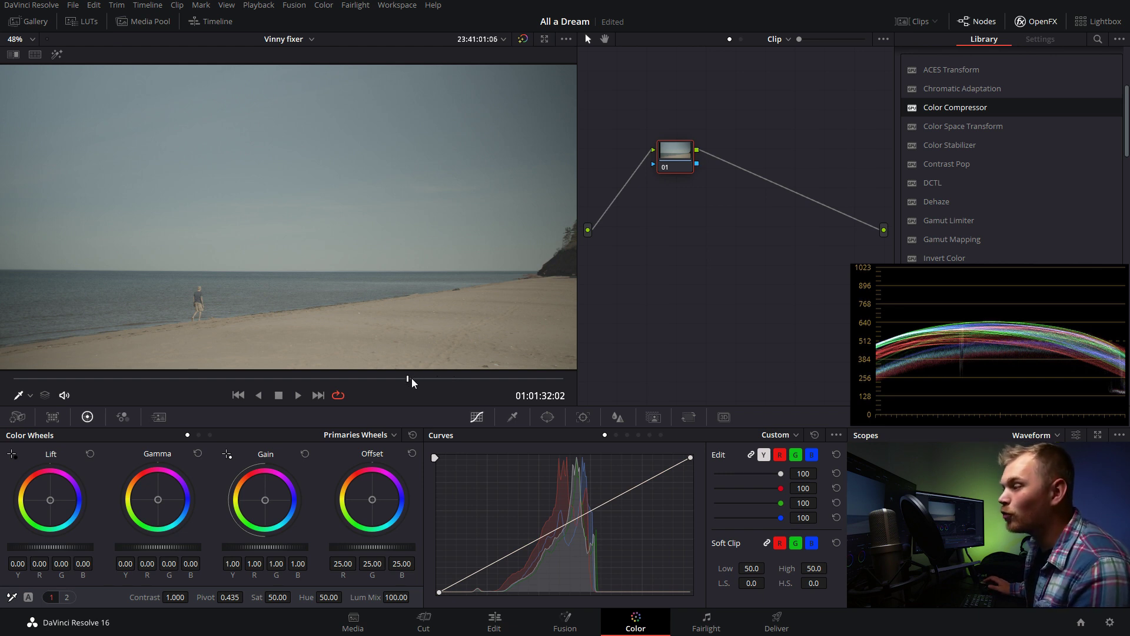
Step: Bend node 01's Custom curve into an S-curve, then set Gain to 1.10 and Saturation to 81.20
{"action": "left_click_drag", "start_coordinate": [411, 379], "coordinate": [122, 394]}
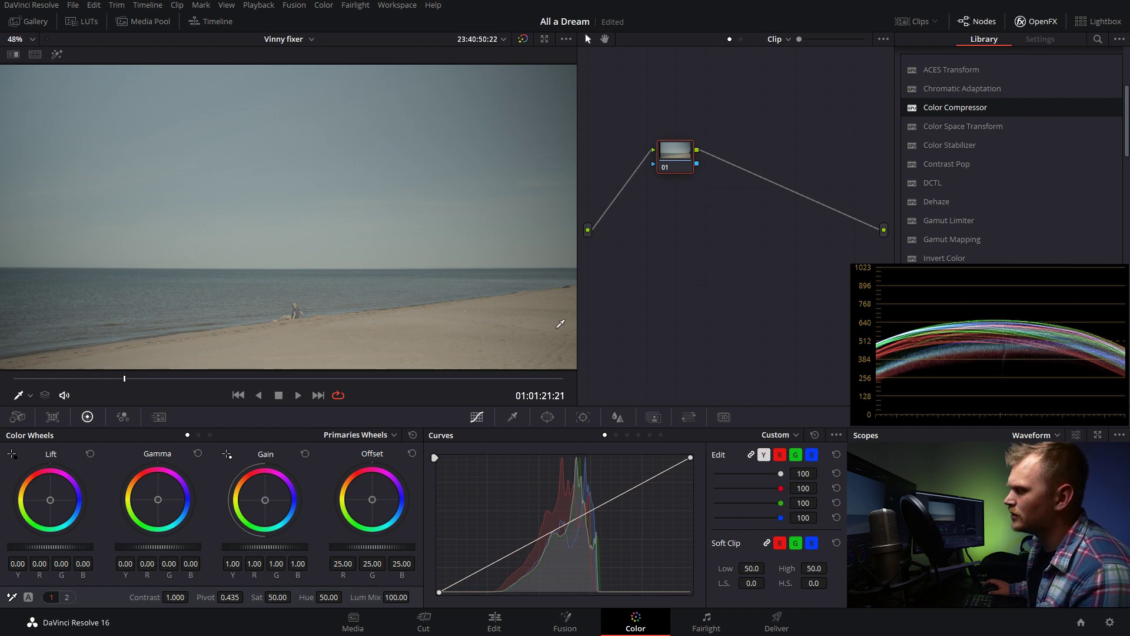
{"action": "left_click_drag", "start_coordinate": [477, 571], "coordinate": [485, 580]}
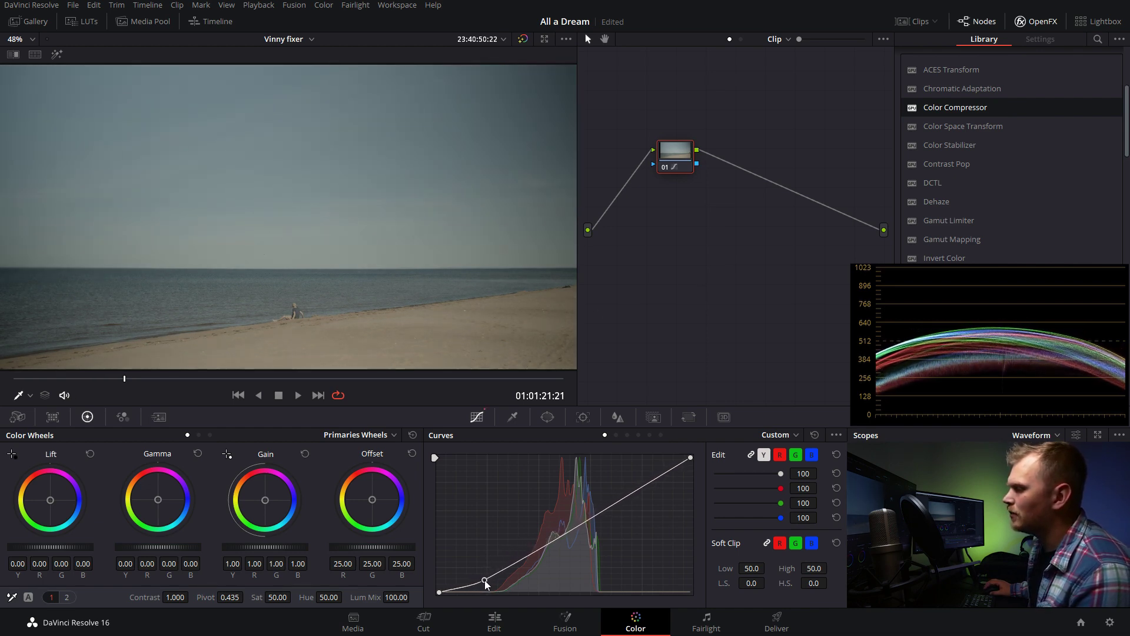
{"action": "left_click_drag", "start_coordinate": [665, 475], "coordinate": [640, 463]}
{"action": "left_click_drag", "start_coordinate": [558, 517], "coordinate": [563, 522]}
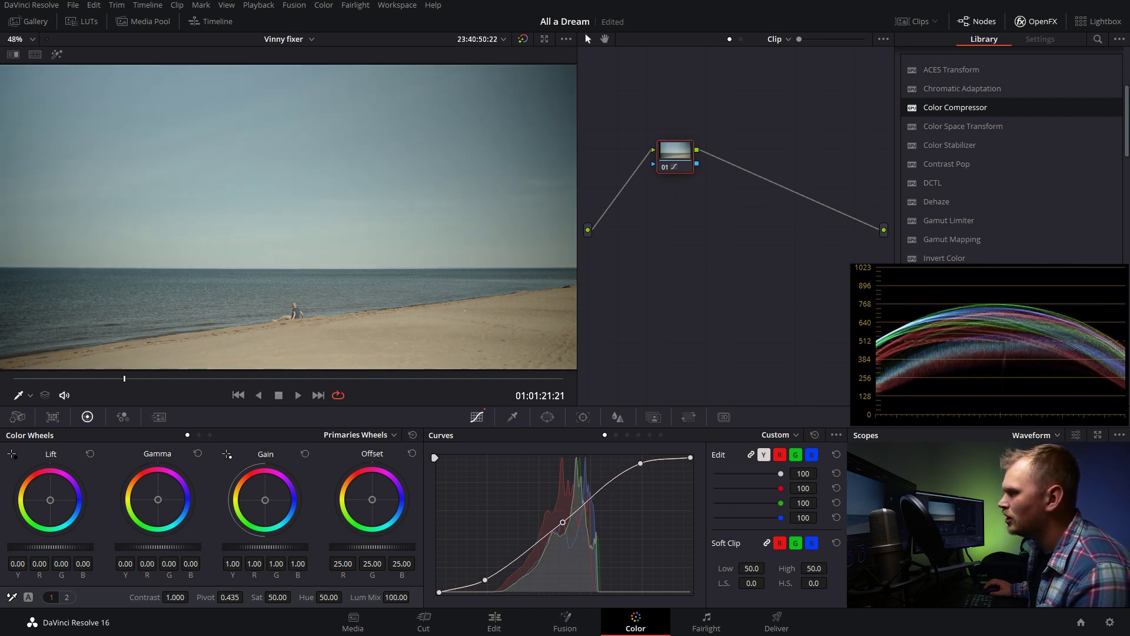
{"action": "left_click_drag", "start_coordinate": [232, 564], "coordinate": [241, 563]}
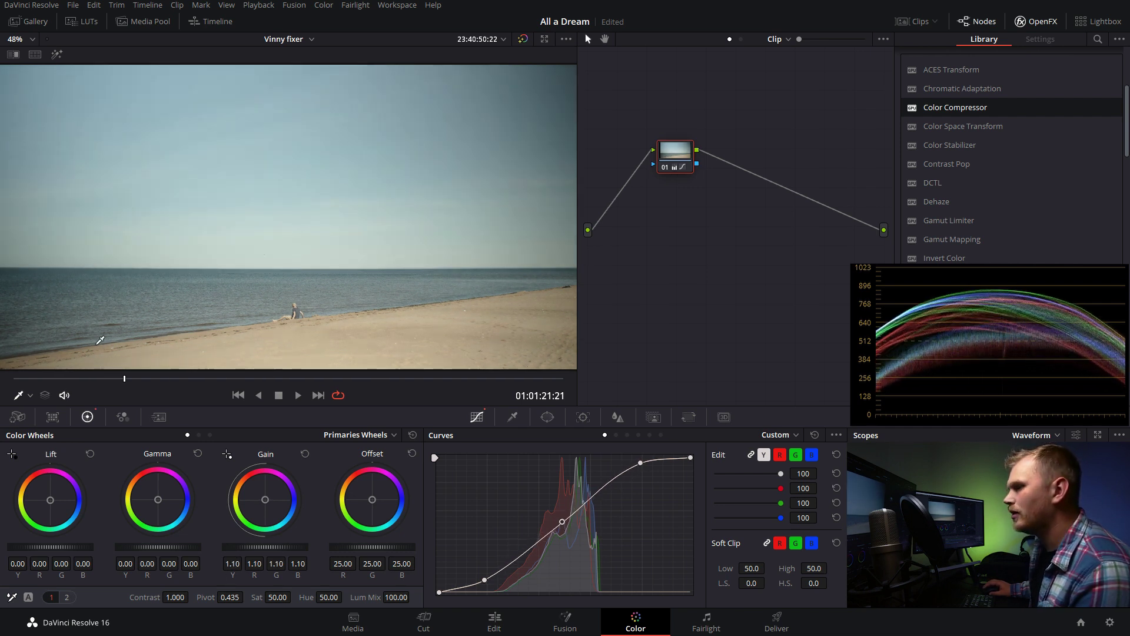
{"action": "left_click_drag", "start_coordinate": [275, 597], "coordinate": [294, 597]}
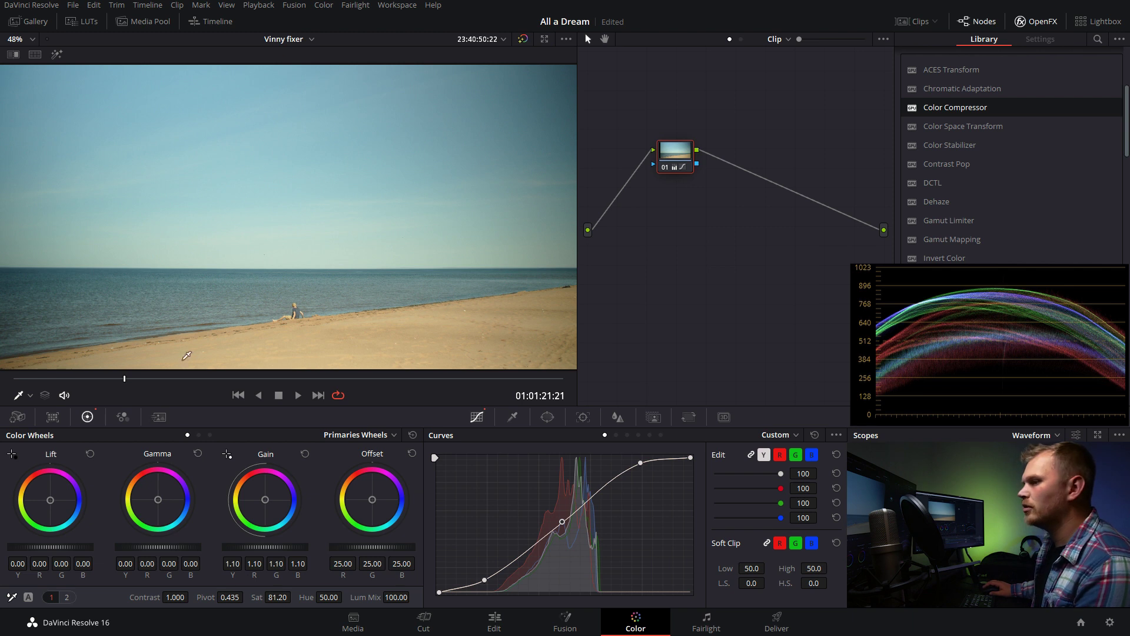
{"action": "left_click_drag", "start_coordinate": [125, 379], "coordinate": [47, 379]}
{"action": "key", "text": "space"}
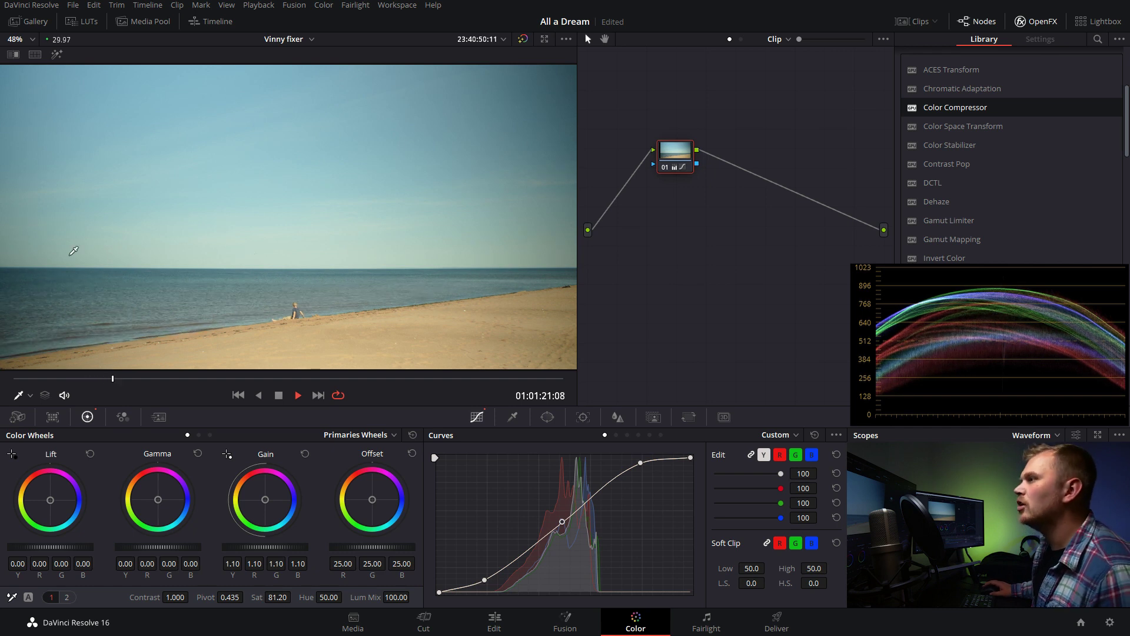
{"action": "key", "text": "space"}
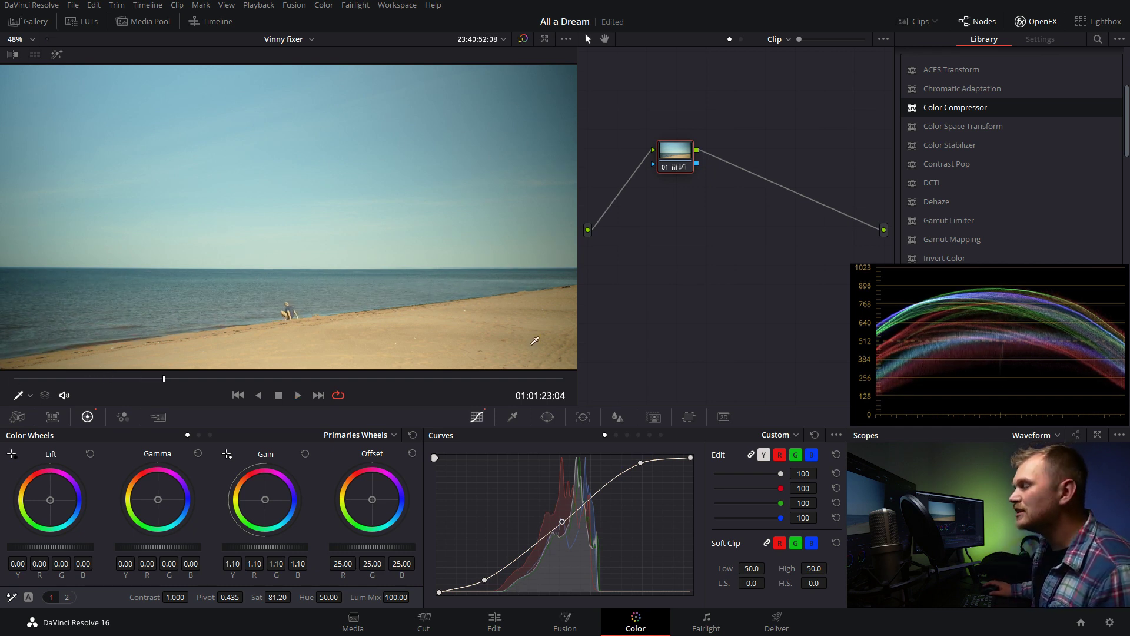
{"action": "key", "text": "space"}
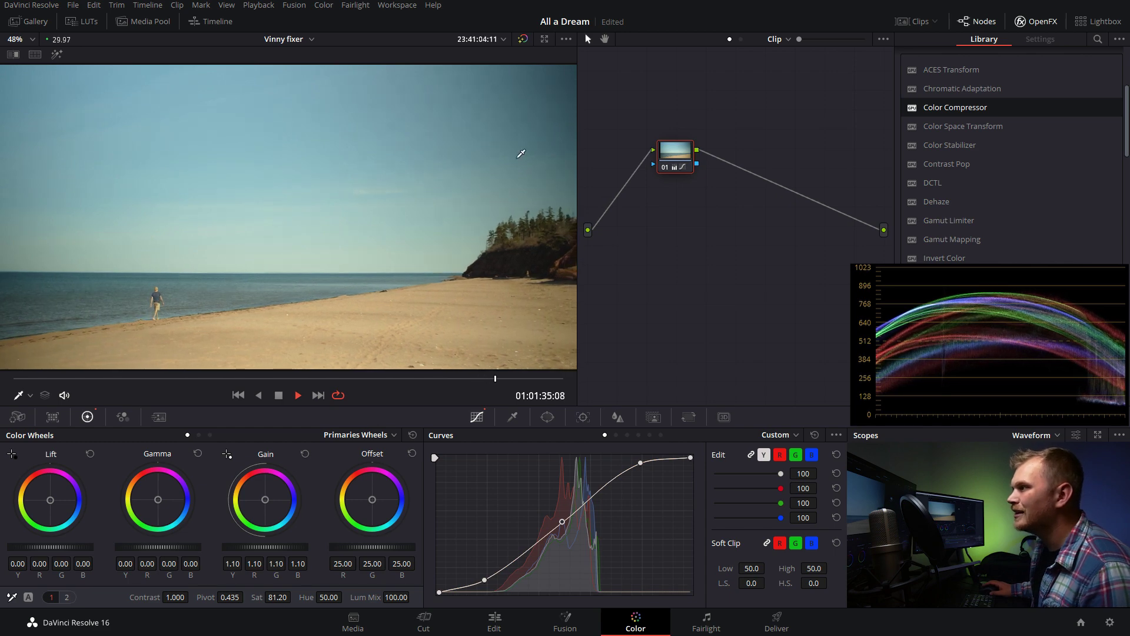
{"action": "key", "text": "space"}
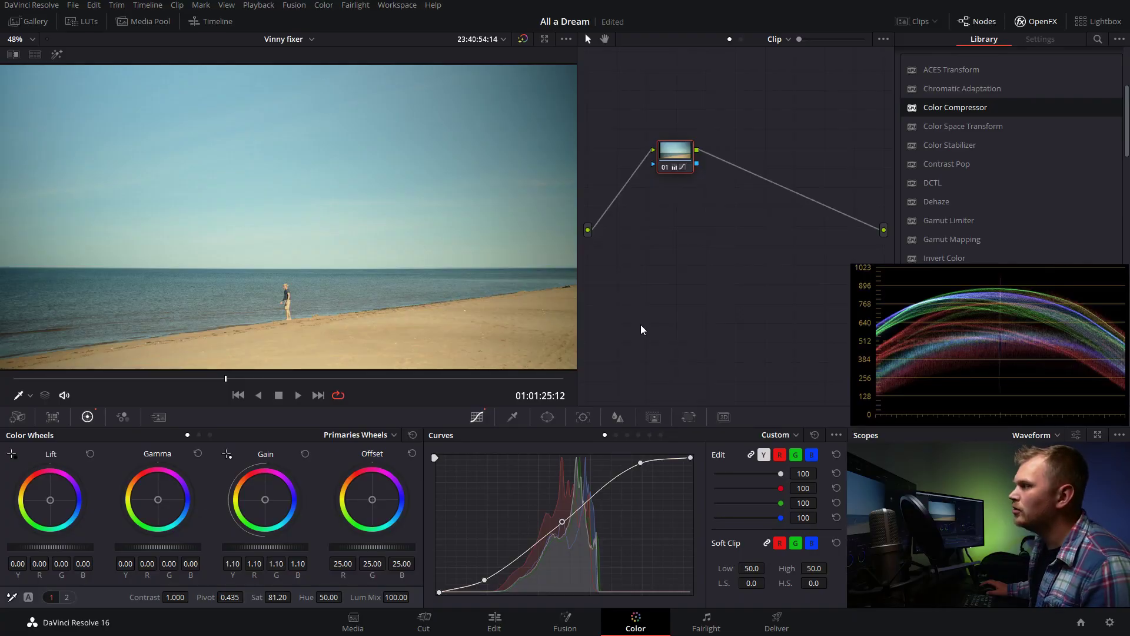
{"action": "key", "text": "alt+s"}
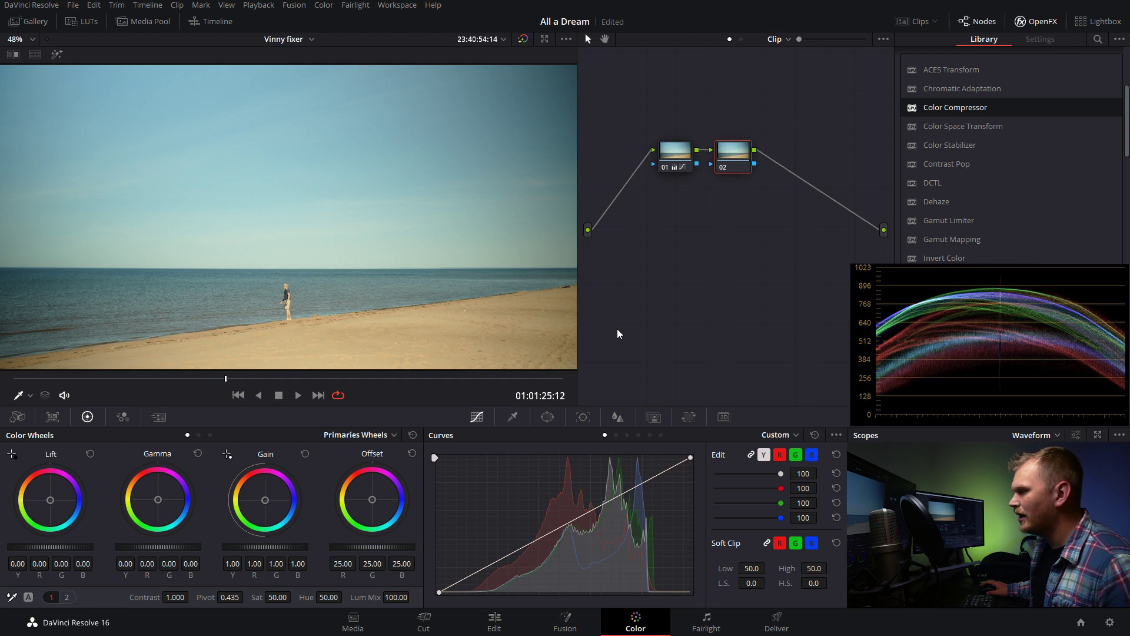
Step: Draw a closed four-point Curve window on node 02 framing most of the beach image
{"action": "scroll", "coordinate": [342, 253], "scroll_direction": "down", "scroll_amount": 2}
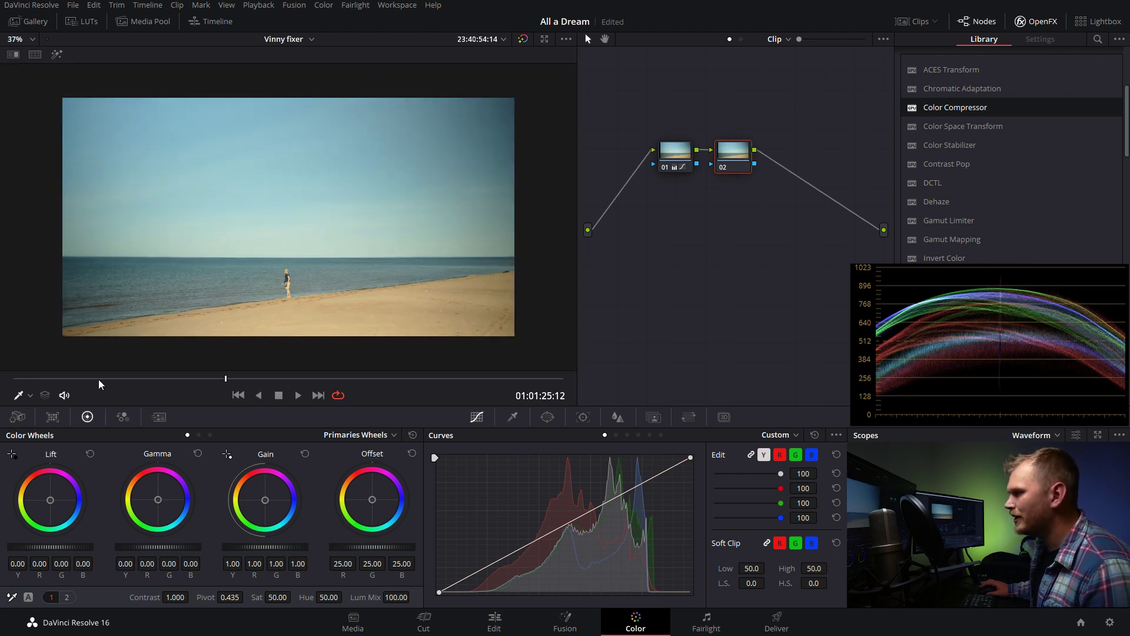
{"action": "left_click", "coordinate": [546, 417]}
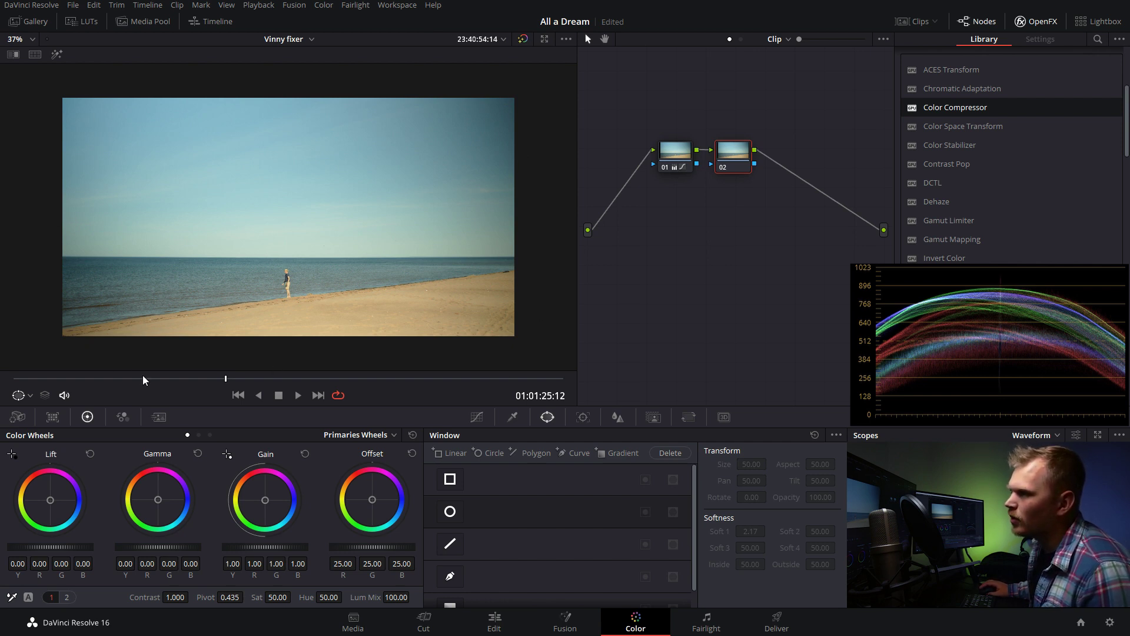
{"action": "left_click", "coordinate": [450, 577]}
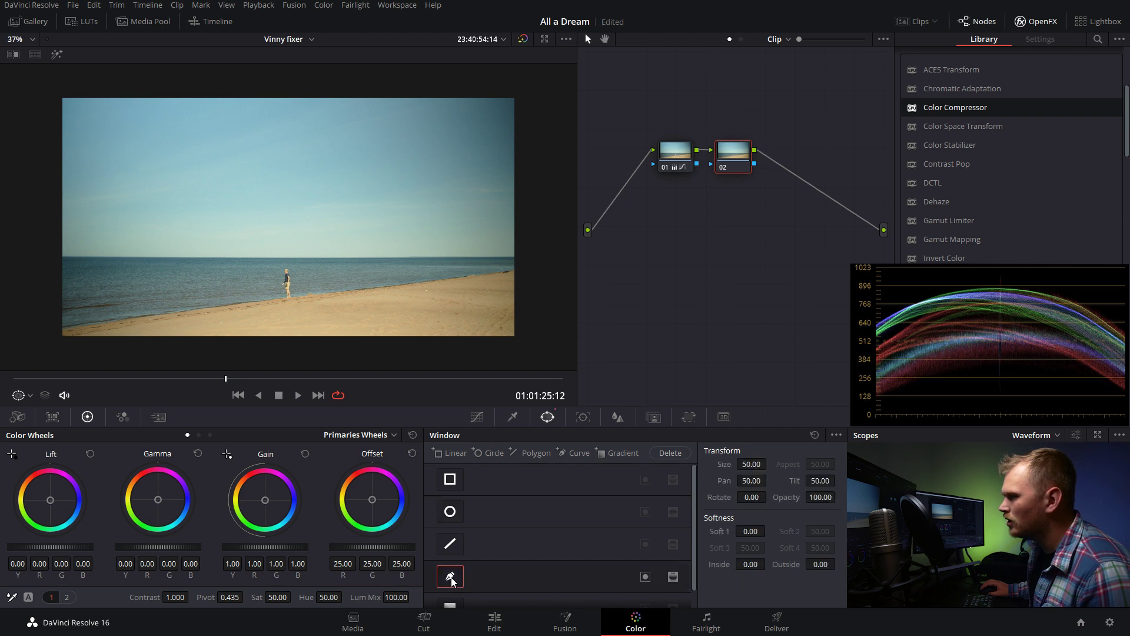
{"action": "left_click", "coordinate": [449, 81]}
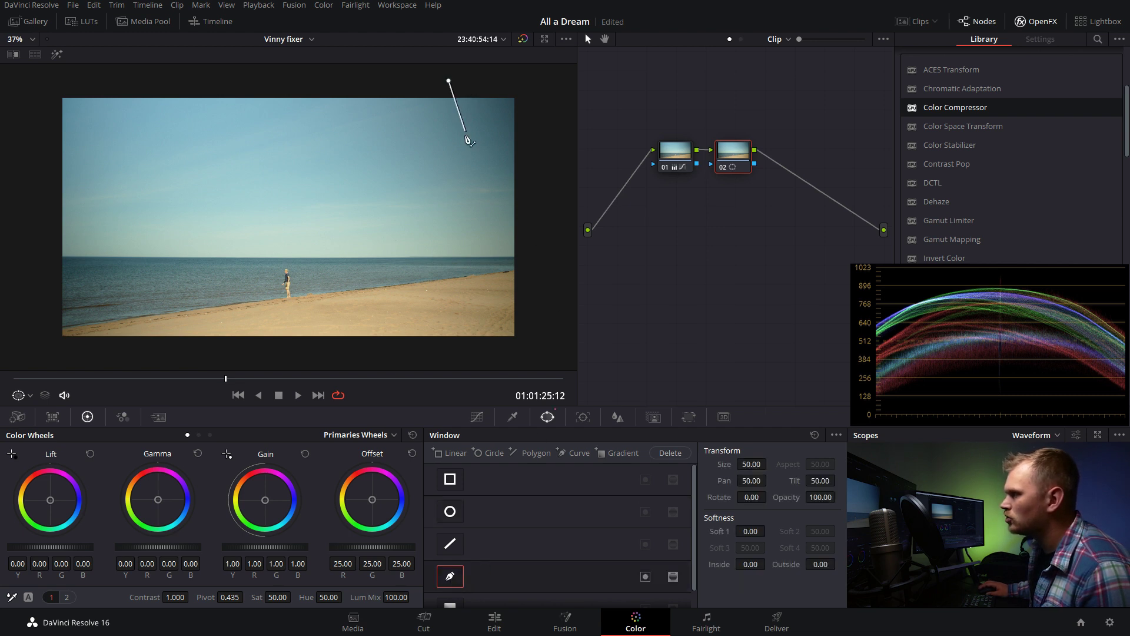
{"action": "left_click", "coordinate": [499, 360]}
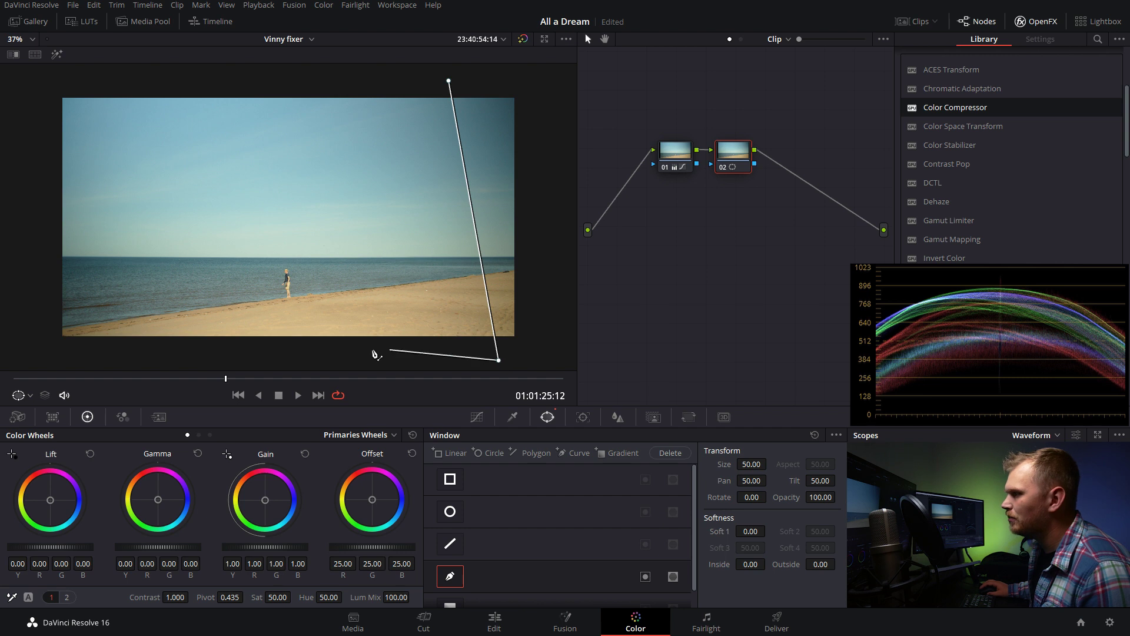
{"action": "left_click", "coordinate": [90, 357]}
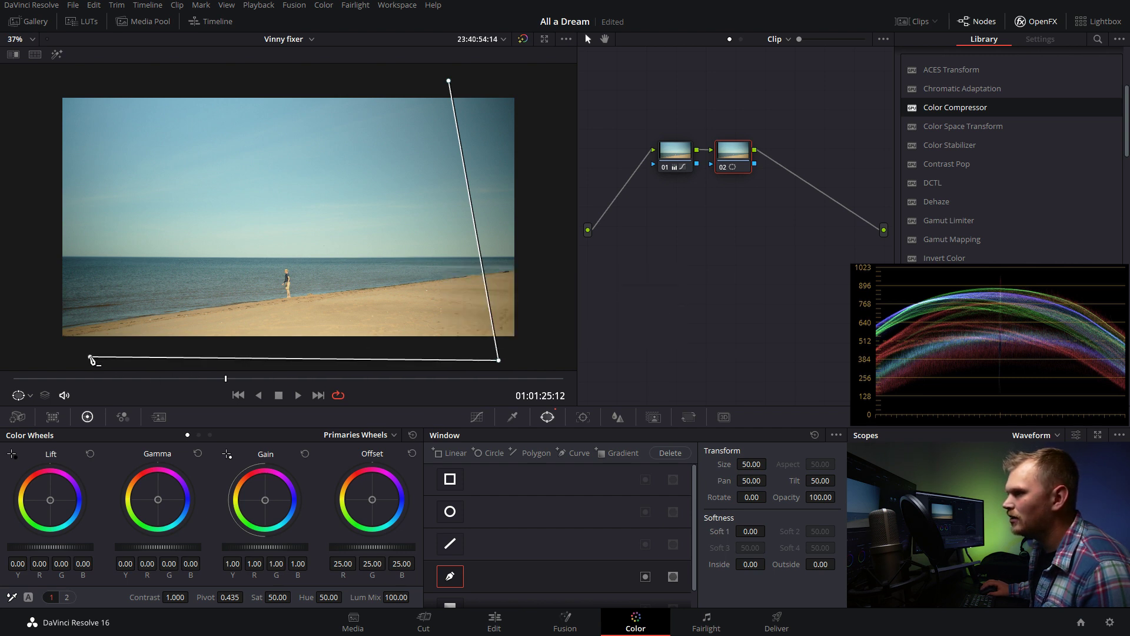
{"action": "left_click", "coordinate": [67, 72]}
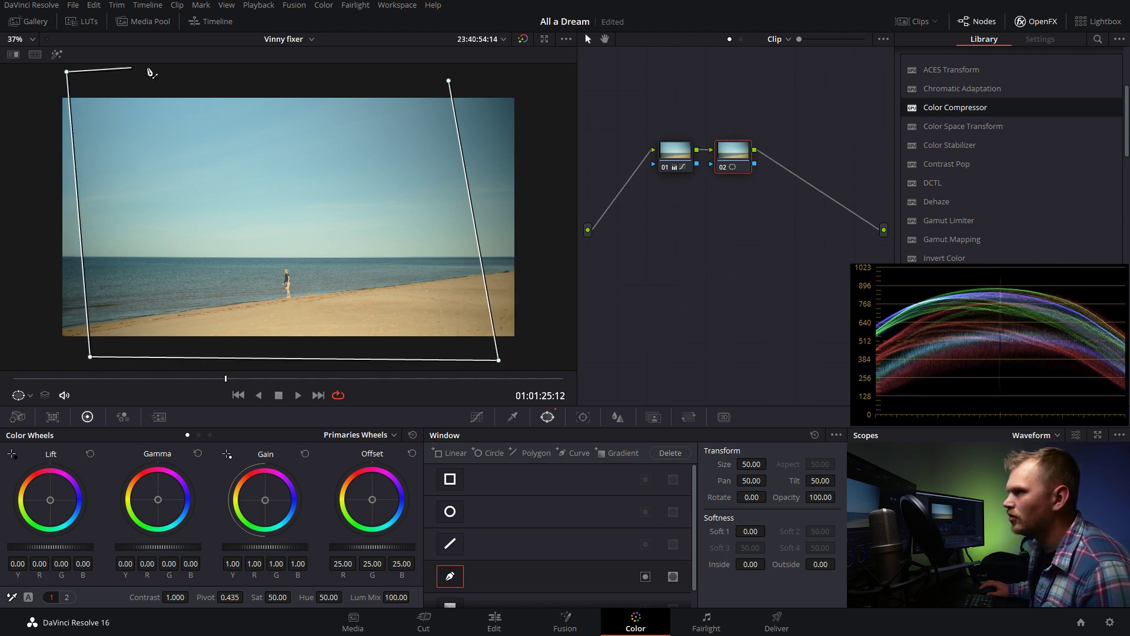
{"action": "left_click", "coordinate": [449, 82]}
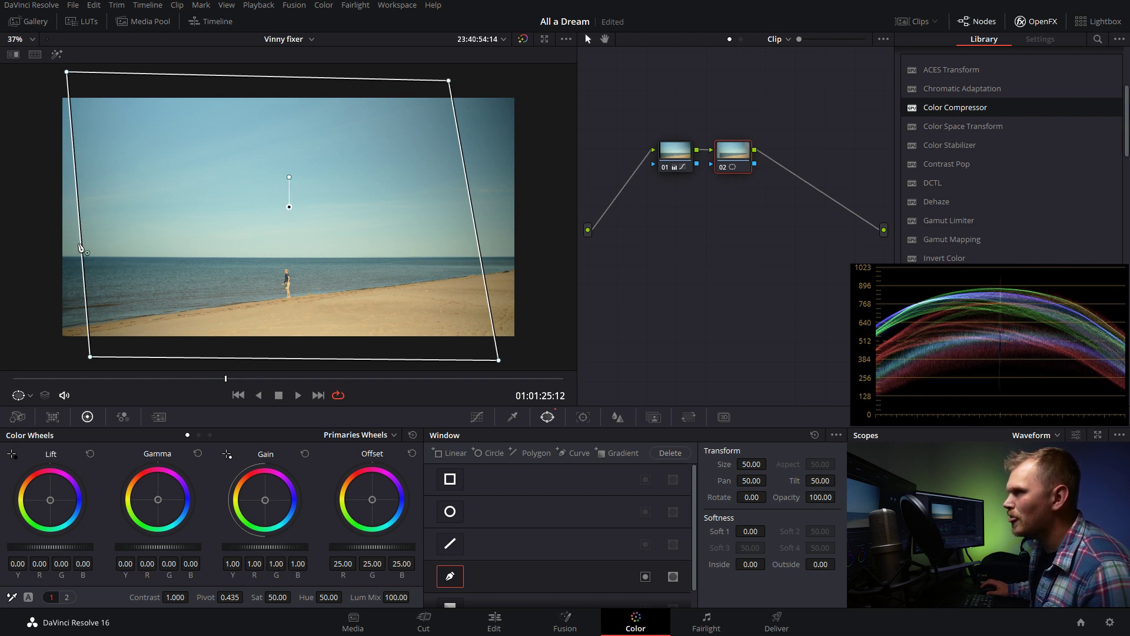
Step: Invert node 02's window onto the frame edges, raise Gamma to 0.02 and set Soft 1 to 9.42
{"action": "left_click", "coordinate": [57, 55]}
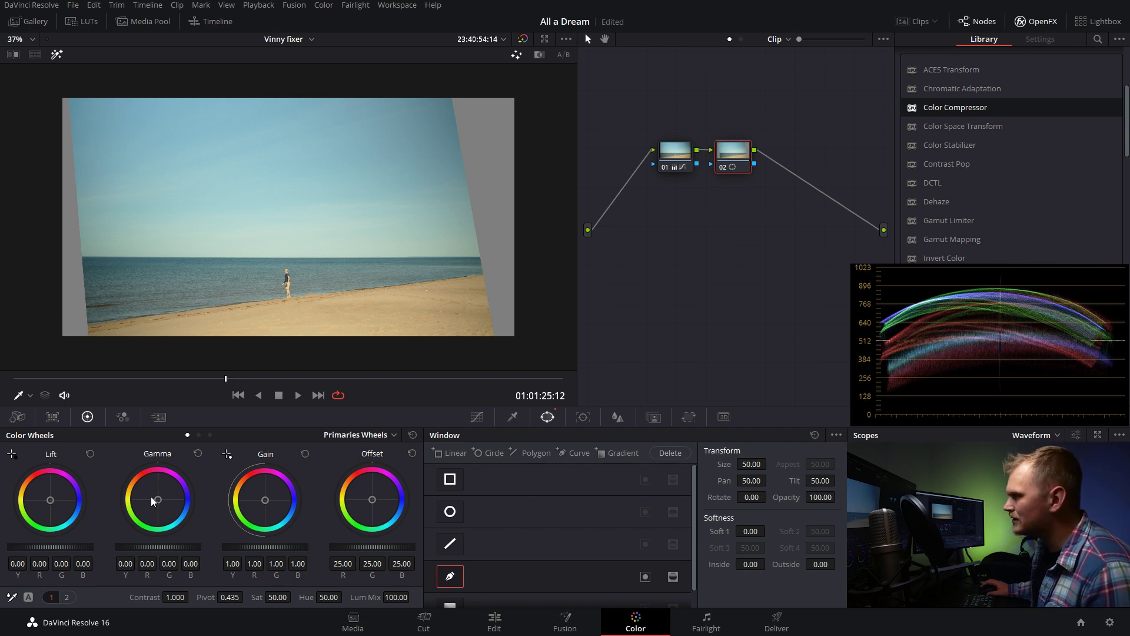
{"action": "left_click", "coordinate": [645, 577]}
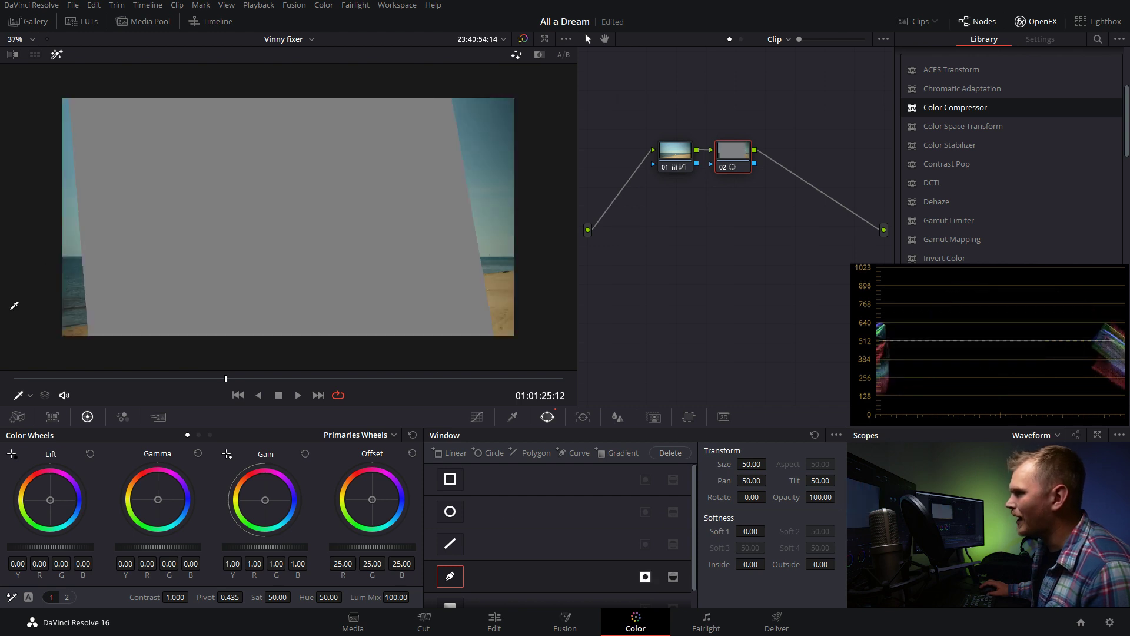
{"action": "left_click", "coordinate": [56, 54]}
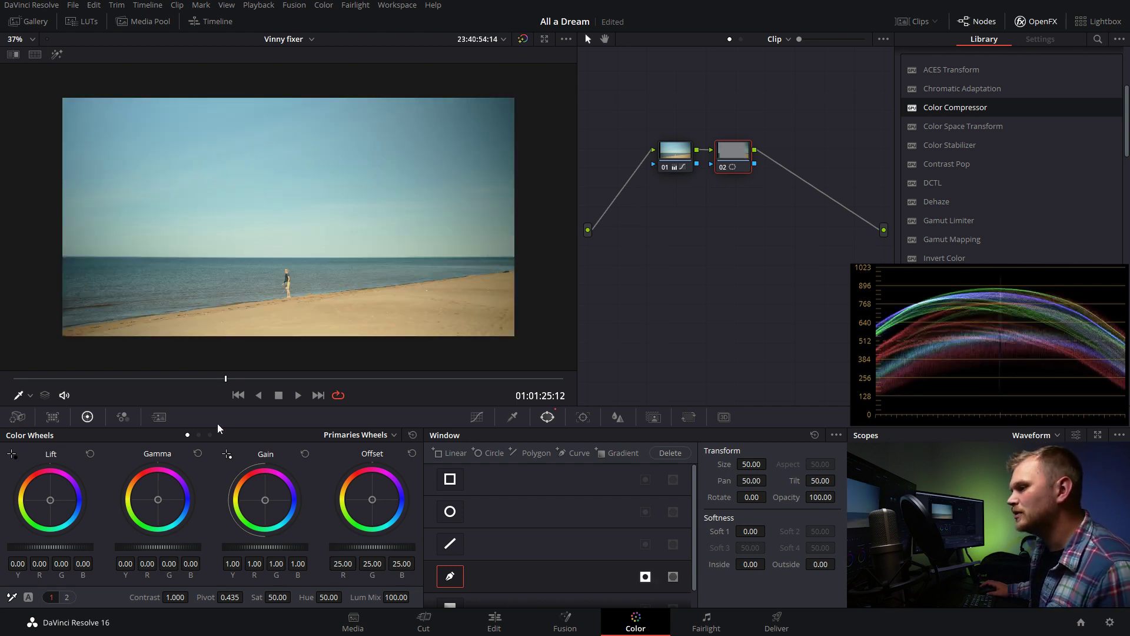
{"action": "mouse_move", "coordinate": [150, 546]}
{"action": "left_mouse_down"}
{"action": "mouse_move", "coordinate": [163, 547]}
{"action": "mouse_move", "coordinate": [143, 552]}
{"action": "left_mouse_up"}
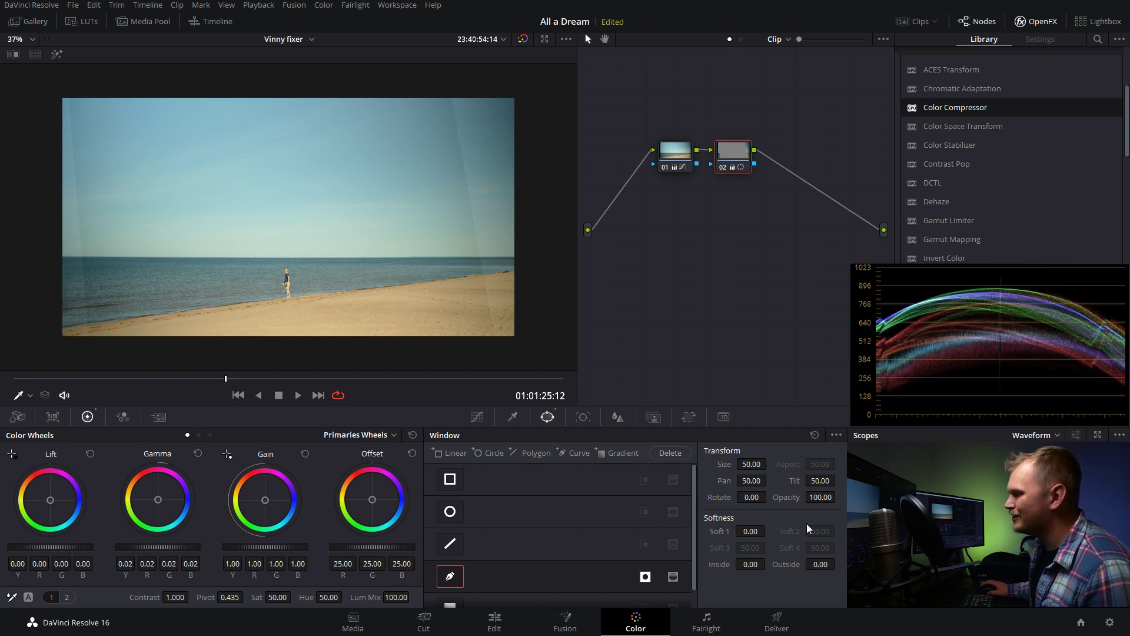
{"action": "left_click_drag", "start_coordinate": [747, 531], "coordinate": [769, 530]}
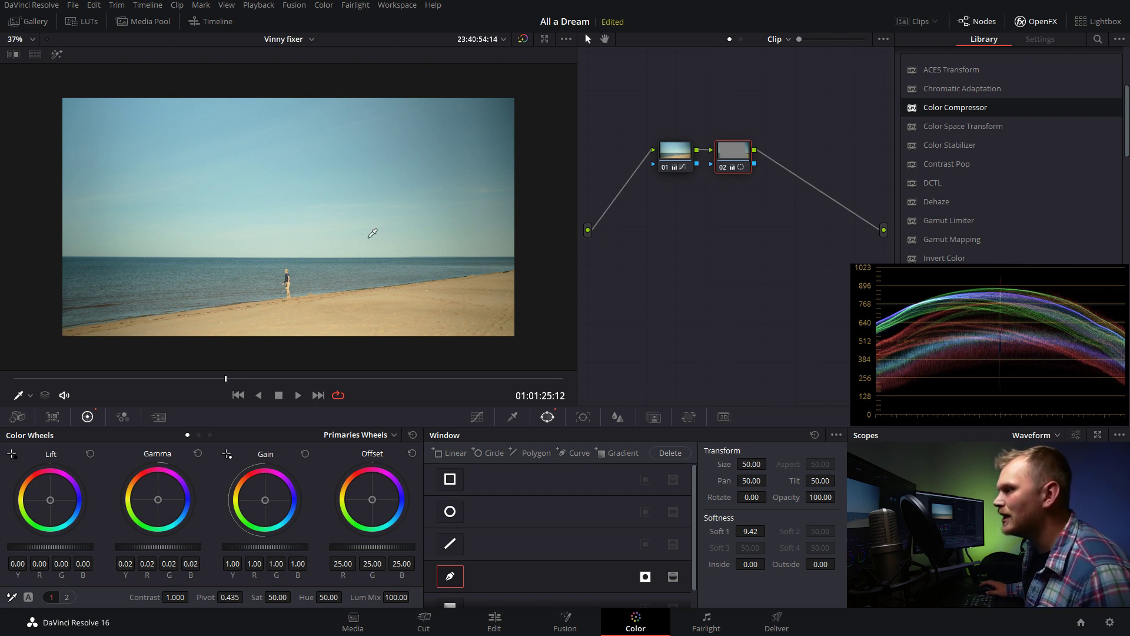
Step: Ease node 02's edge Gain to 1.05, soften Soft 1 to 16.08, stop playback, and add serial node 03
{"action": "left_click", "coordinate": [515, 253]}
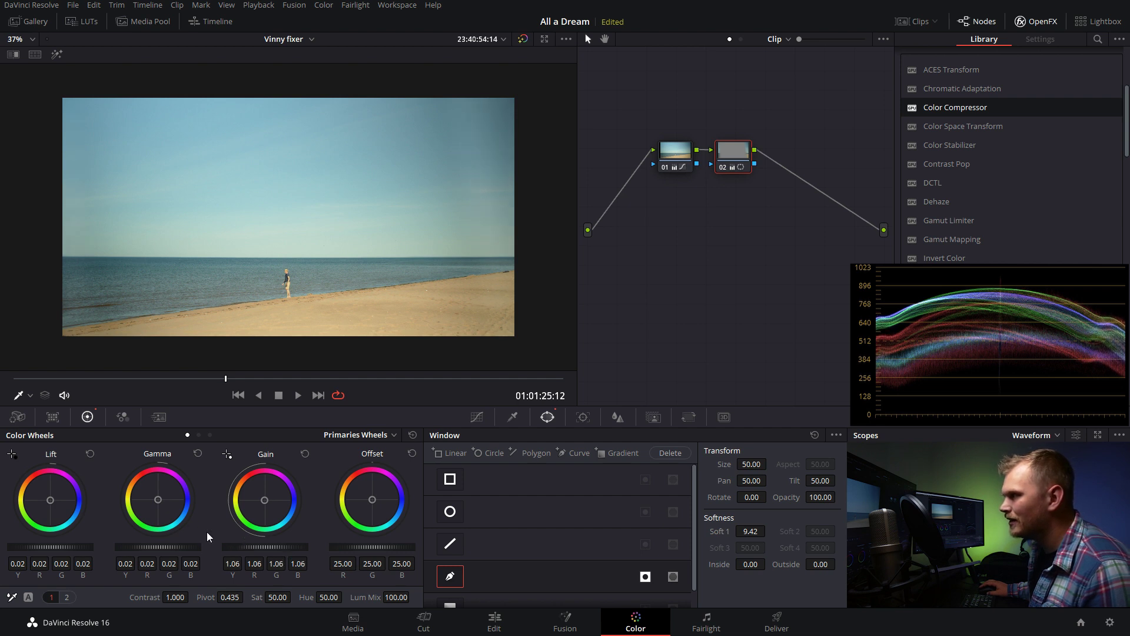
{"action": "left_click_drag", "start_coordinate": [256, 548], "coordinate": [263, 546]}
{"action": "left_click_drag", "start_coordinate": [751, 531], "coordinate": [769, 531]}
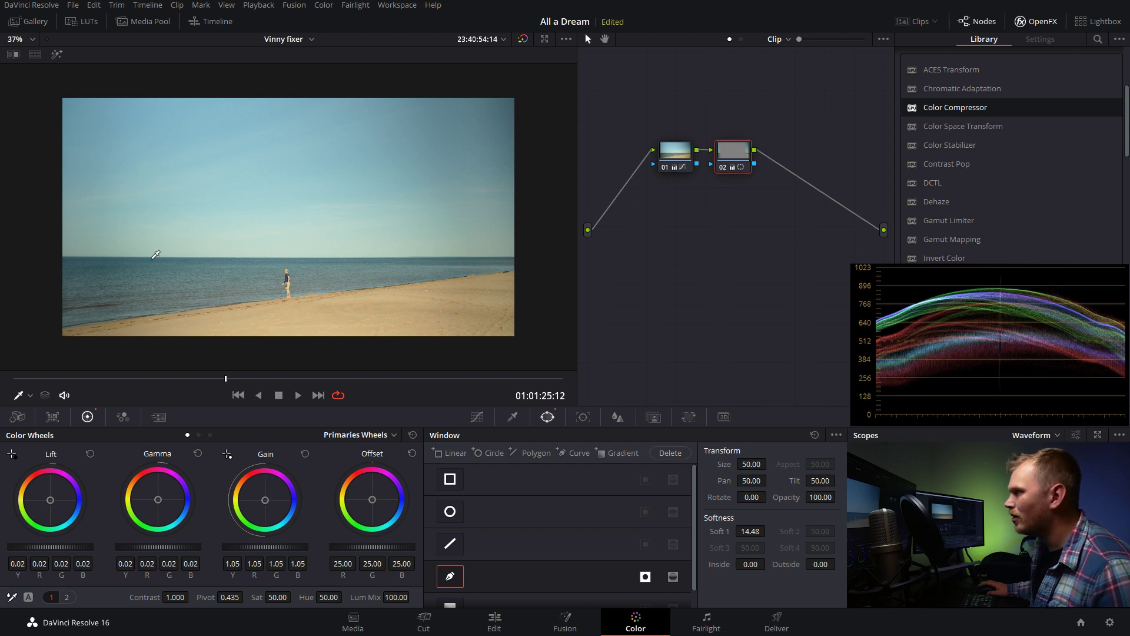
{"action": "left_click", "coordinate": [57, 54]}
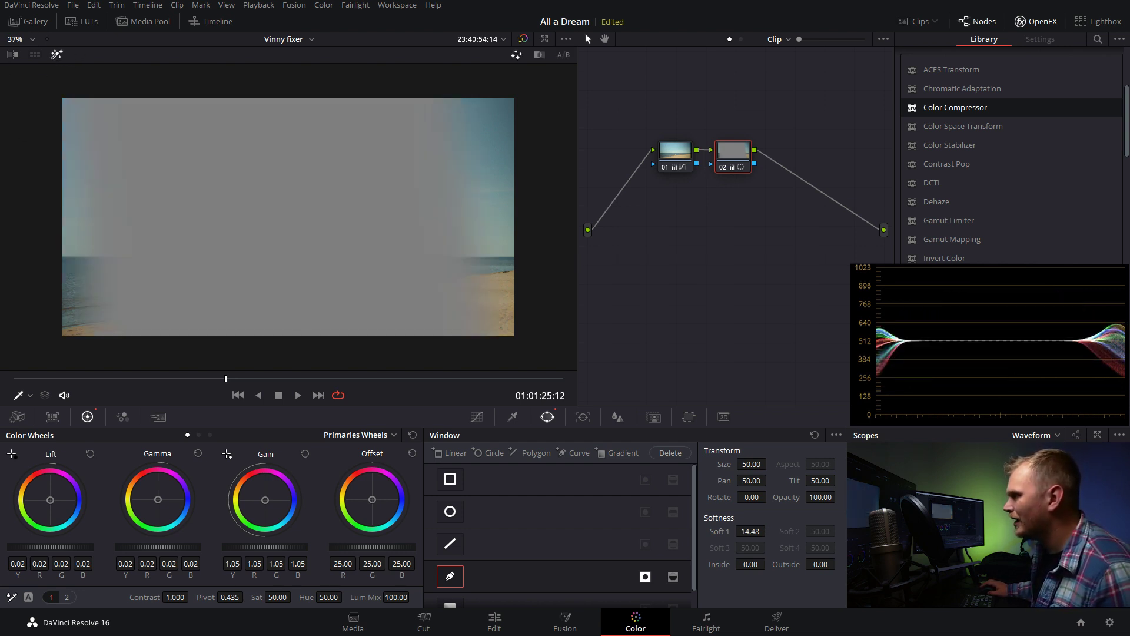
{"action": "left_click_drag", "start_coordinate": [750, 530], "coordinate": [751, 531]}
{"action": "left_click", "coordinate": [57, 54]}
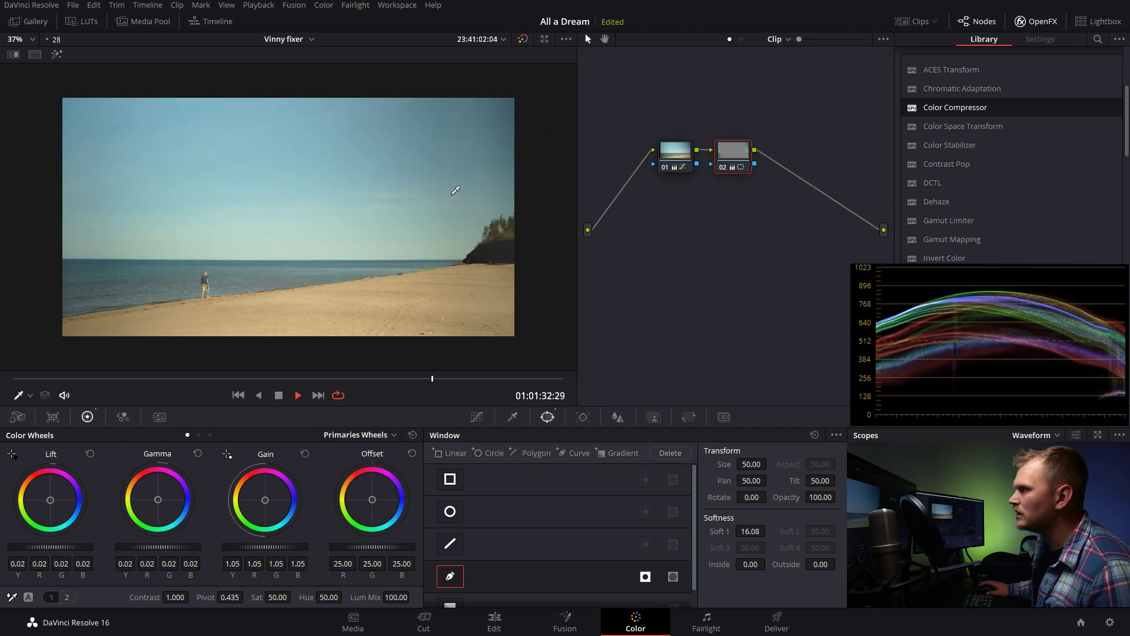
{"action": "key", "text": "space"}
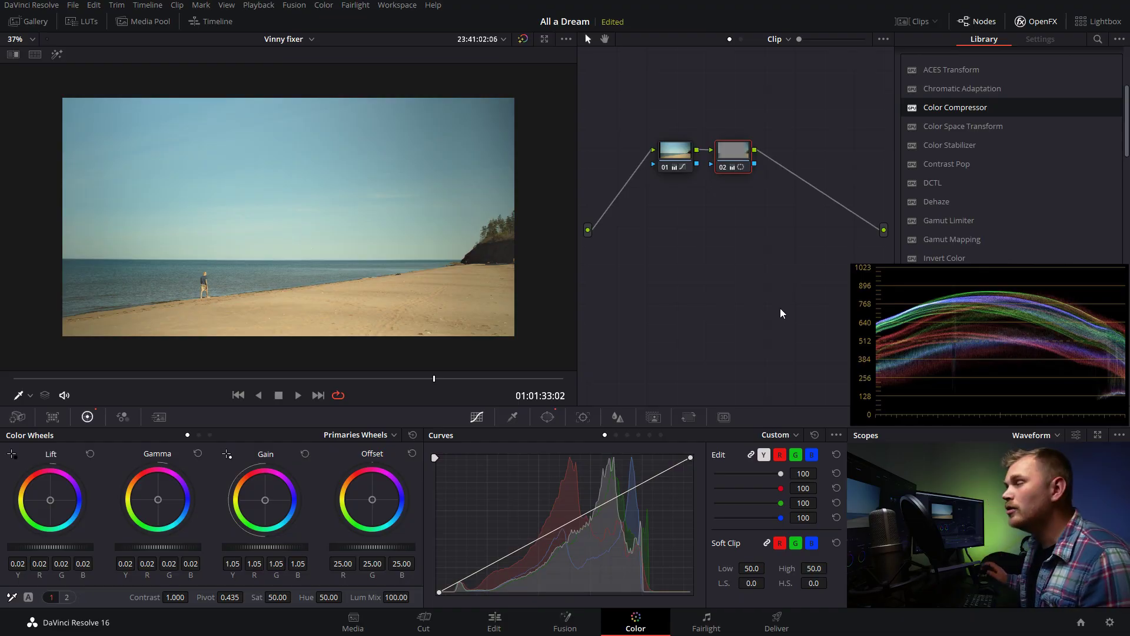
{"action": "key", "text": "alt+s"}
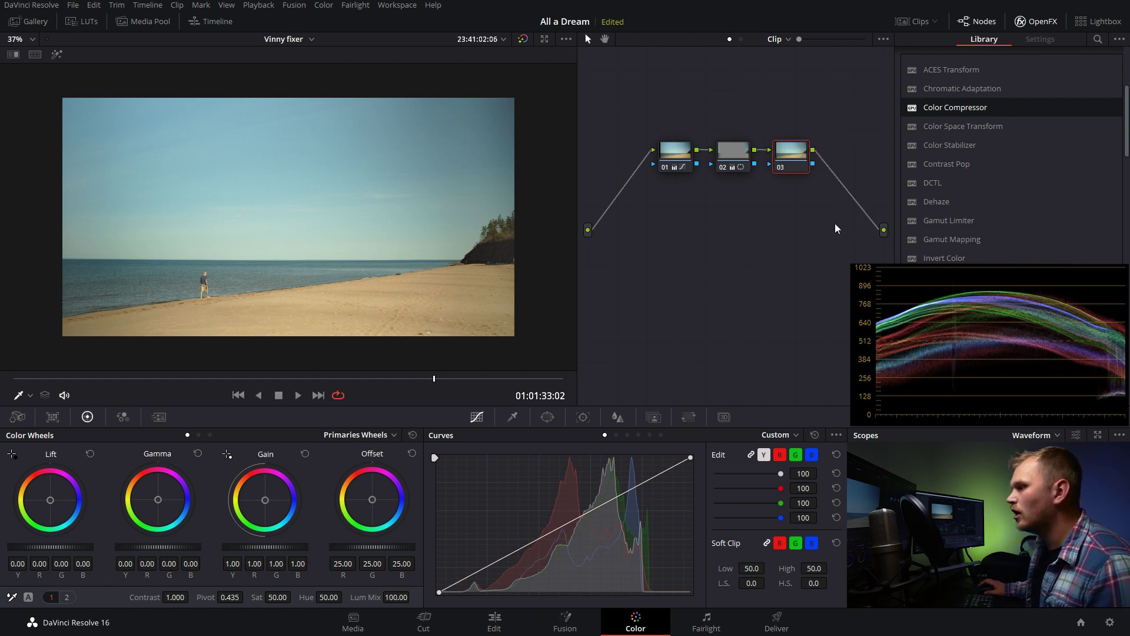
Step: Sample the blue sky with the HSL qualifier and preview the key in Highlight mode
{"action": "left_click_drag", "start_coordinate": [434, 382], "coordinate": [253, 385]}
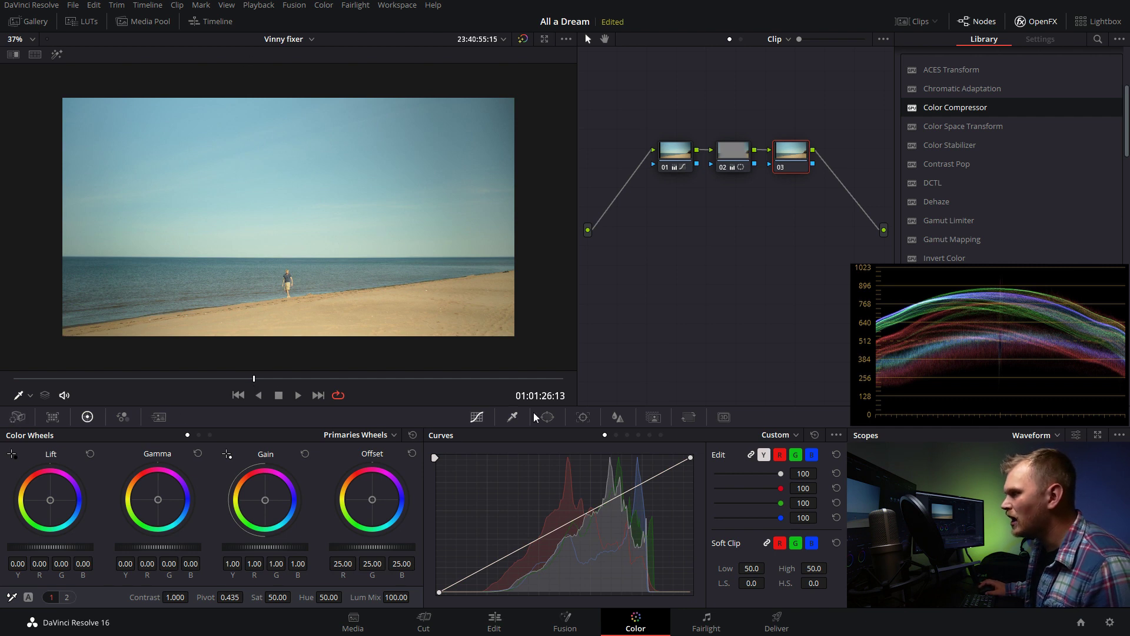
{"action": "left_click", "coordinate": [512, 417]}
{"action": "left_click", "coordinate": [204, 167]}
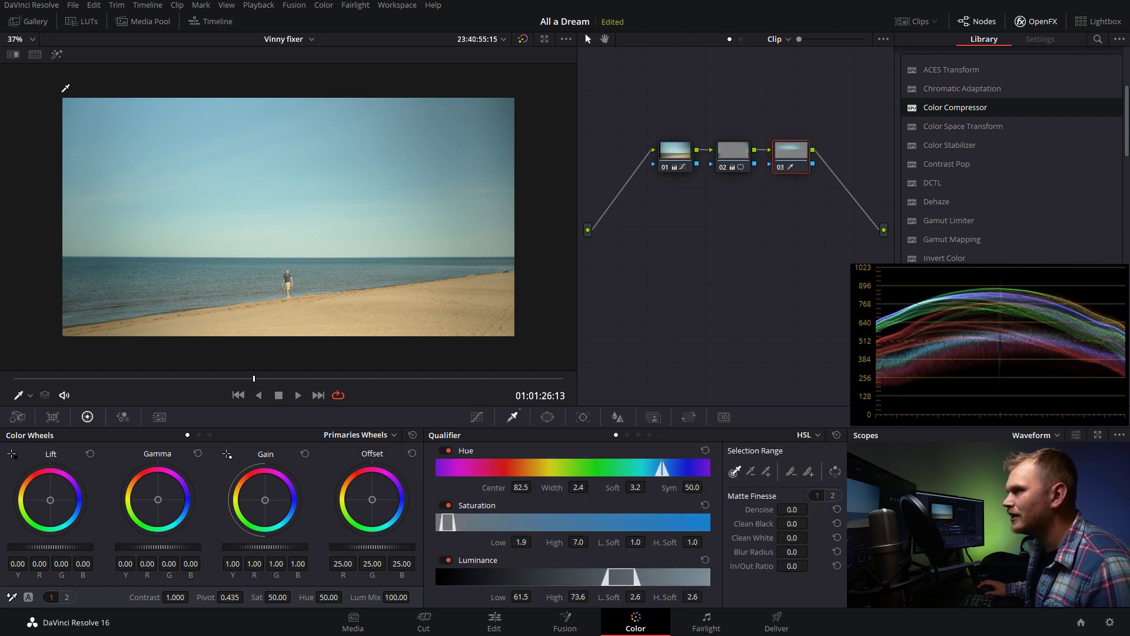
{"action": "left_click", "coordinate": [57, 54]}
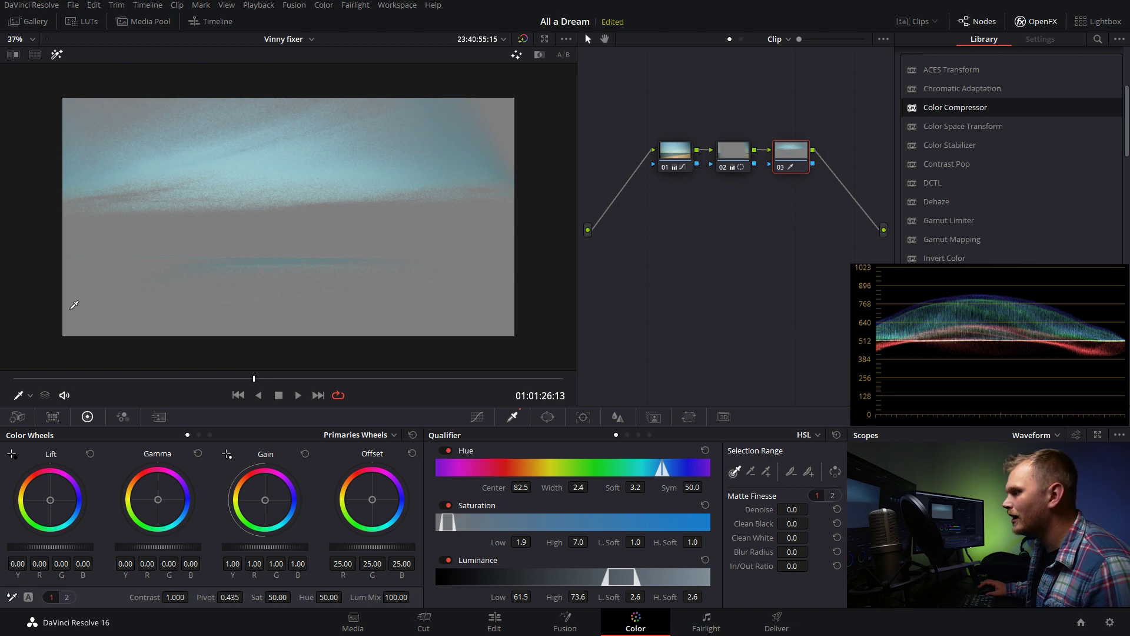
Step: Widen the sky key's hue range, lower its saturation and luminance limits, and denoise the matte to 3.8
{"action": "left_click_drag", "start_coordinate": [521, 542], "coordinate": [538, 542]}
{"action": "left_click_drag", "start_coordinate": [577, 487], "coordinate": [599, 486]}
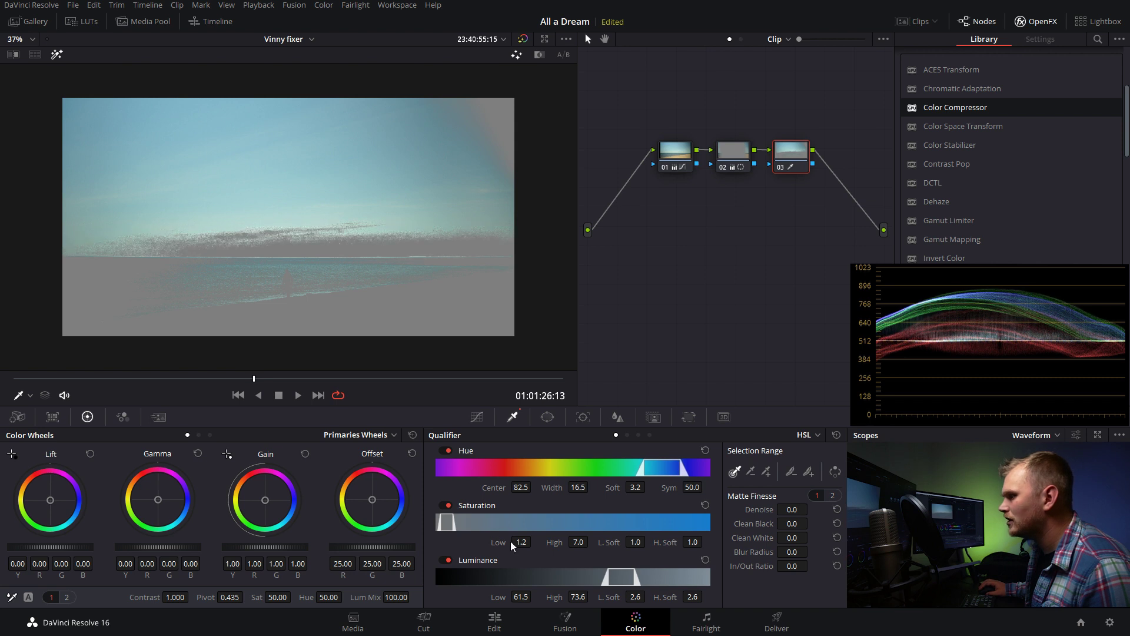
{"action": "left_click_drag", "start_coordinate": [527, 542], "coordinate": [591, 541]}
{"action": "left_click_drag", "start_coordinate": [529, 595], "coordinate": [521, 595]}
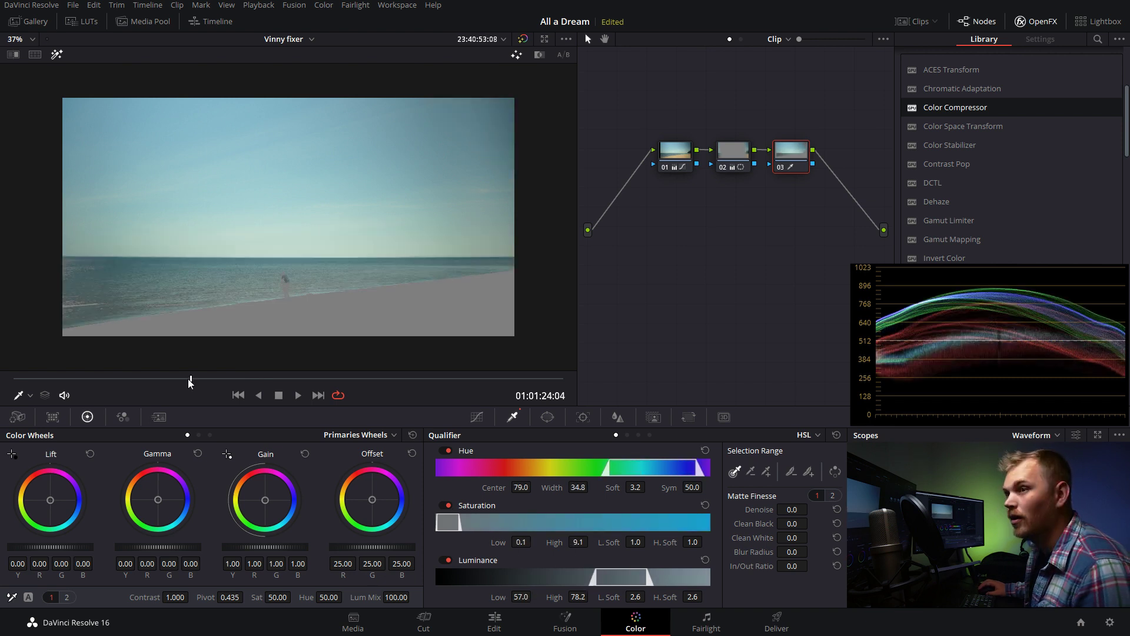
{"action": "left_click_drag", "start_coordinate": [191, 376], "coordinate": [527, 378]}
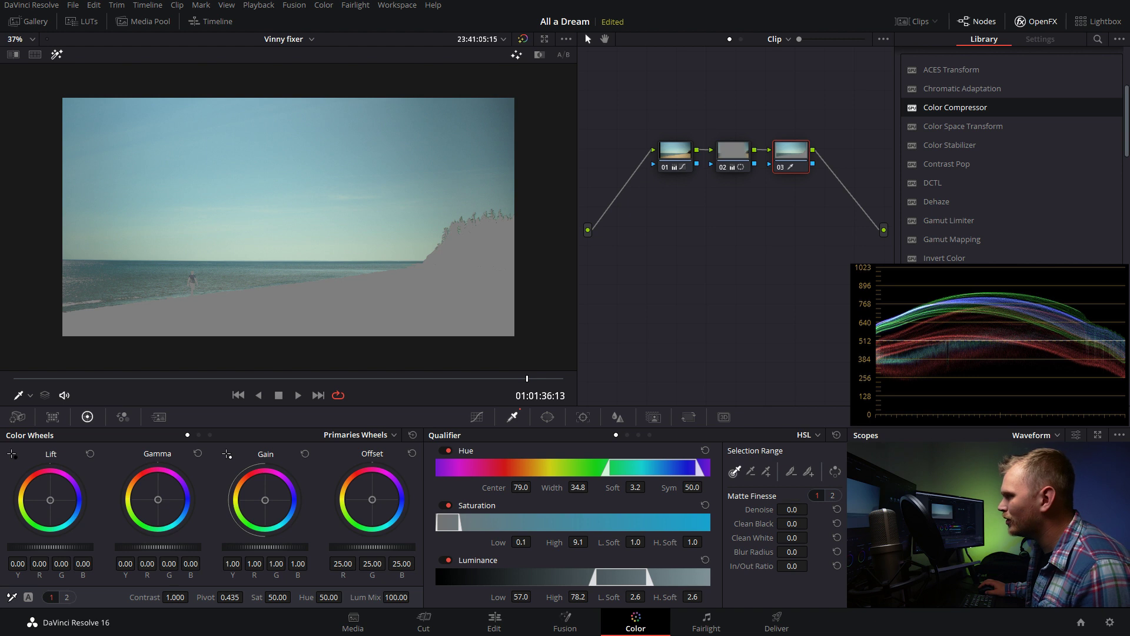
{"action": "mouse_move", "coordinate": [791, 509]}
{"action": "left_mouse_down"}
{"action": "mouse_move", "coordinate": [811, 508]}
{"action": "mouse_move", "coordinate": [800, 523]}
{"action": "mouse_move", "coordinate": [811, 508]}
{"action": "left_mouse_up"}
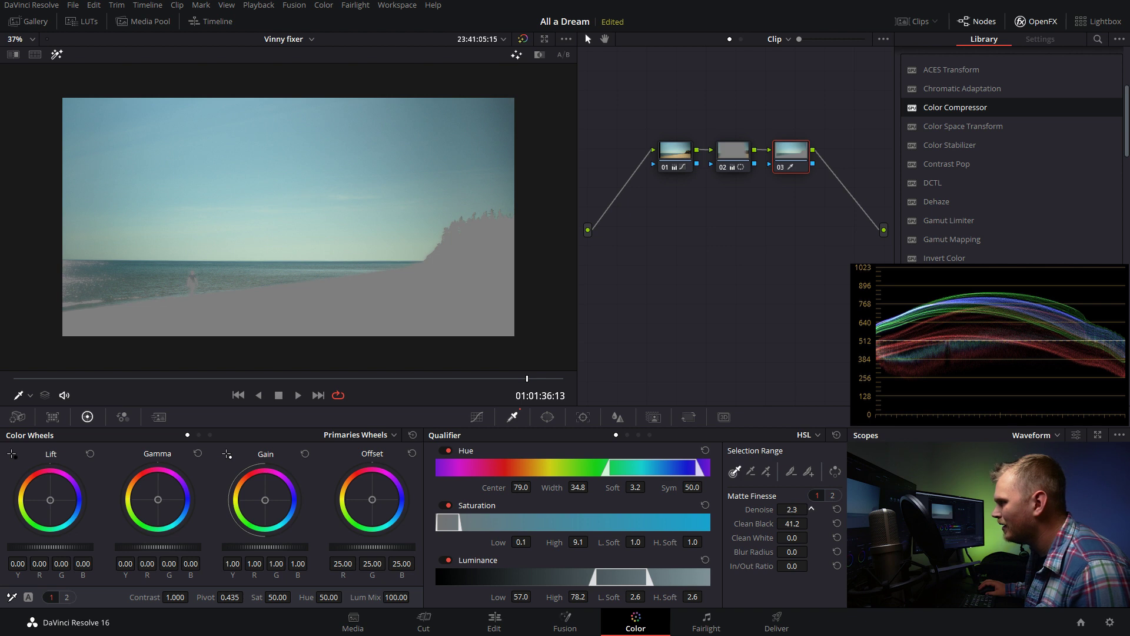
{"action": "left_click_drag", "start_coordinate": [528, 382], "coordinate": [91, 355]}
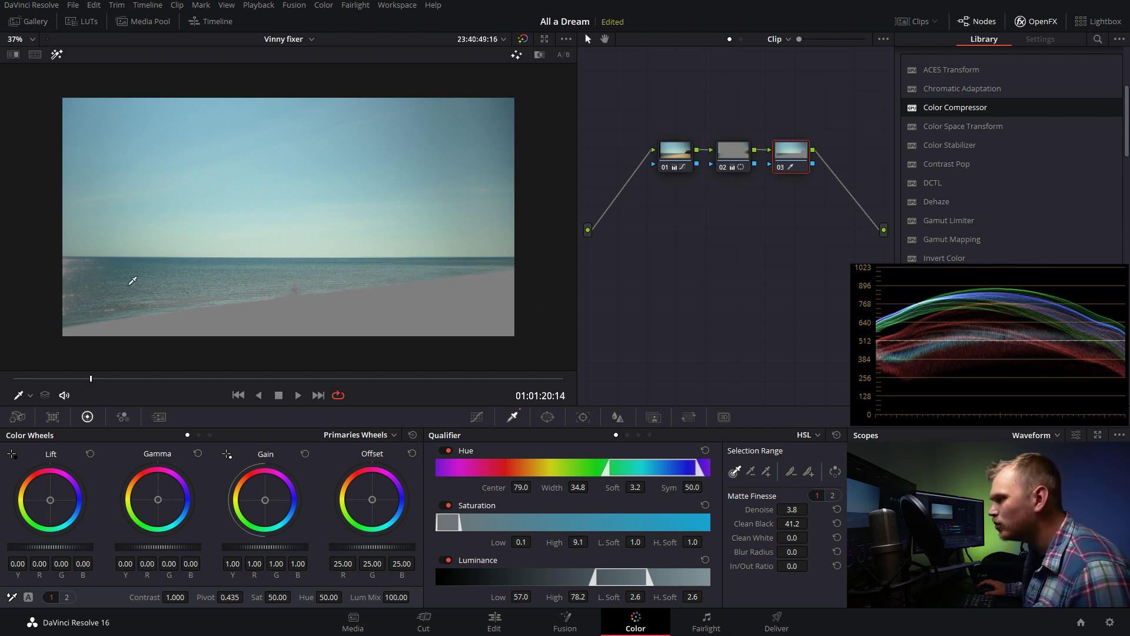
{"action": "left_click", "coordinate": [547, 416]}
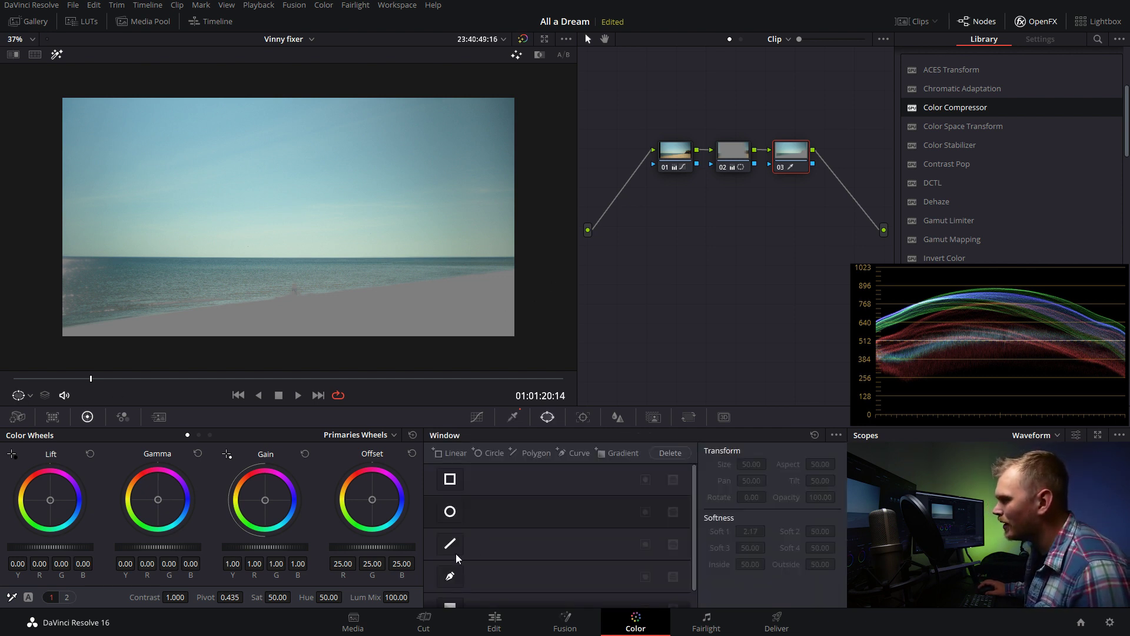
Step: Confine the sky key with a four-point curve window above the horizon, softened to 10.62
{"action": "left_click", "coordinate": [449, 578]}
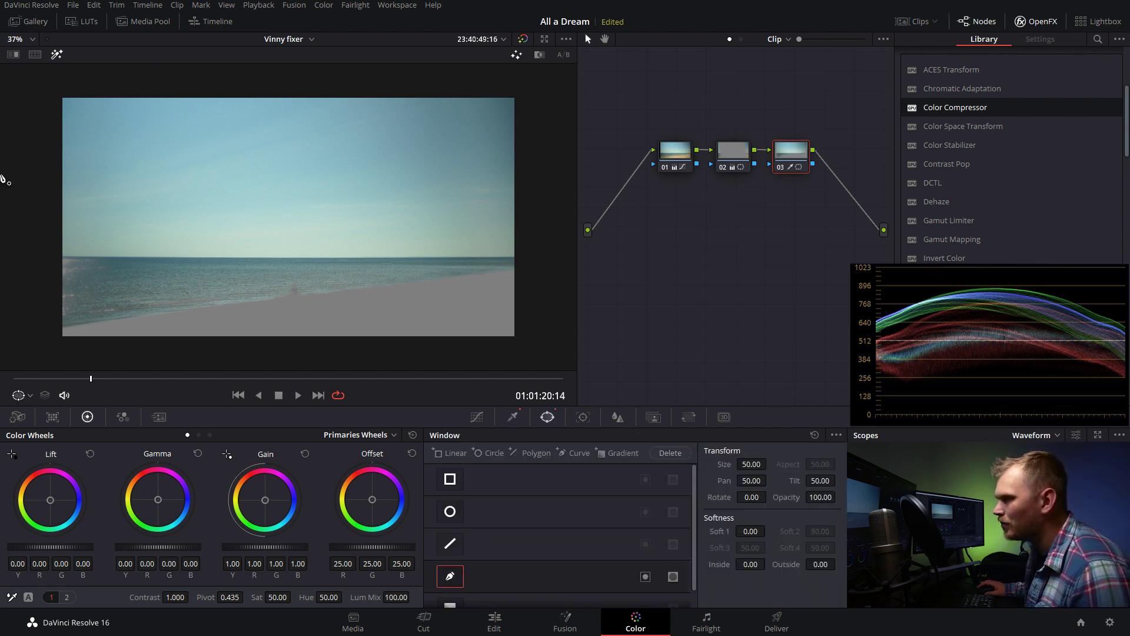
{"action": "left_click", "coordinate": [54, 257]}
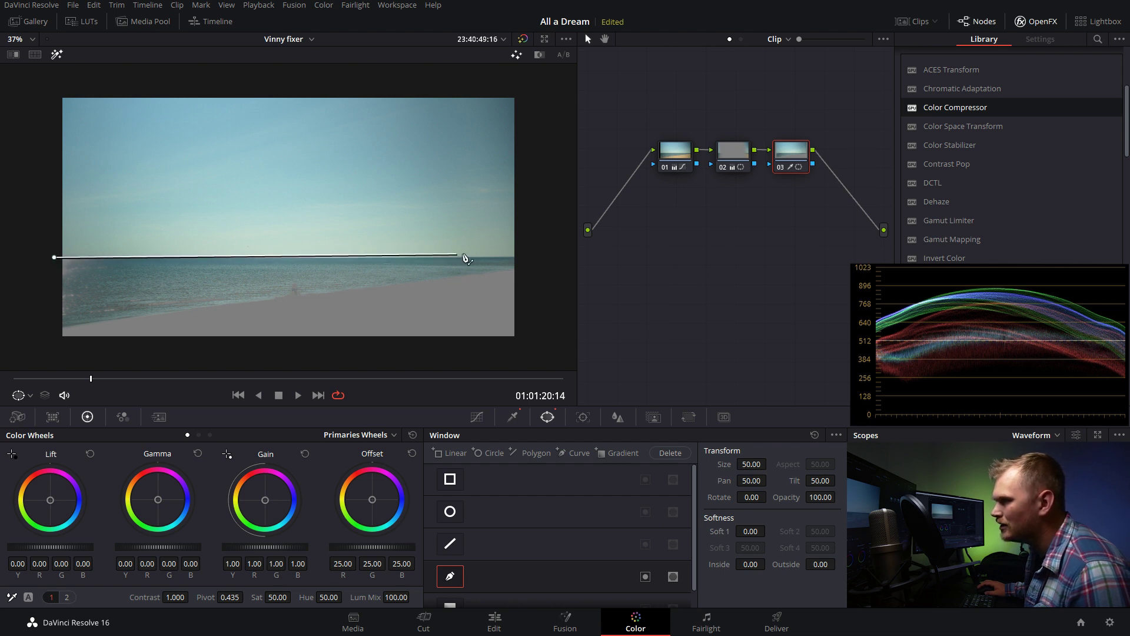
{"action": "left_click", "coordinate": [533, 258]}
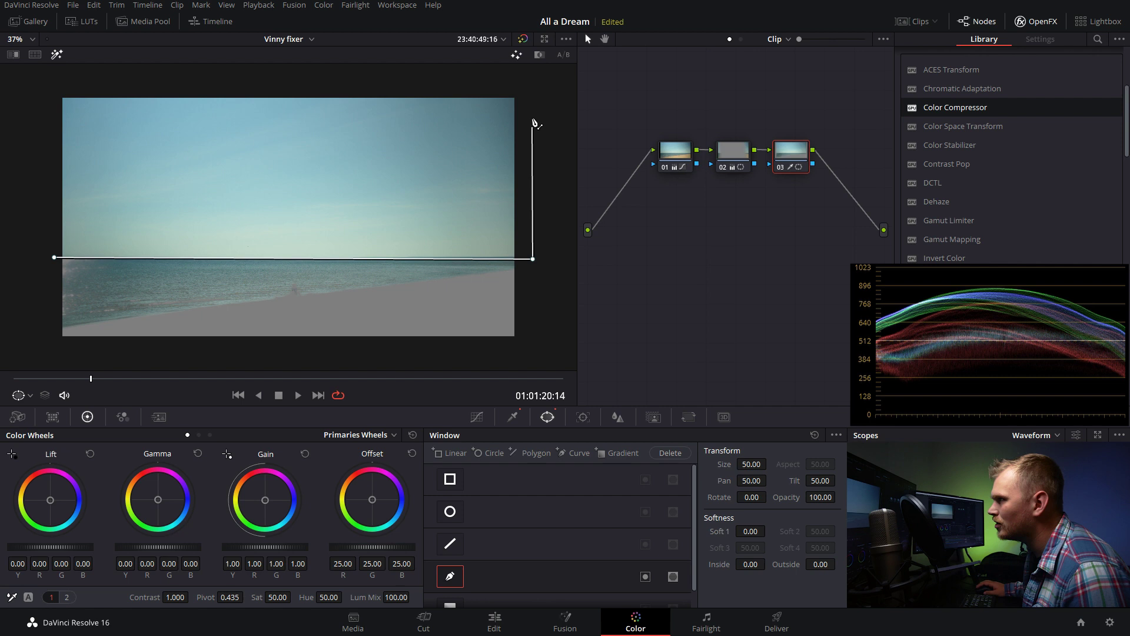
{"action": "left_click", "coordinate": [540, 78]}
{"action": "left_click", "coordinate": [49, 78]}
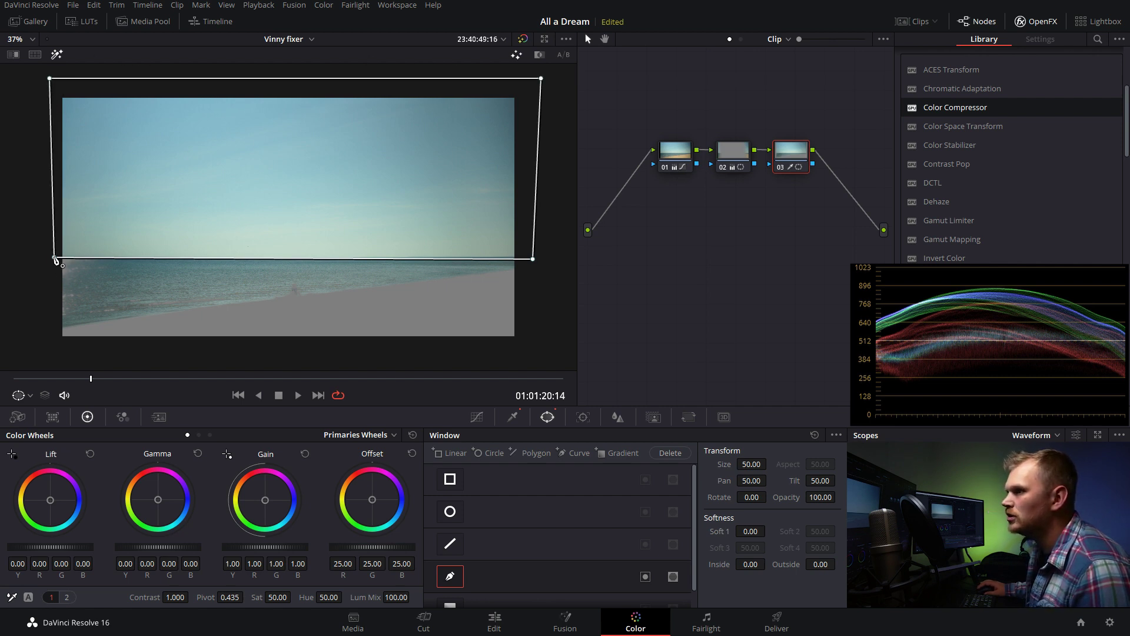
{"action": "left_click", "coordinate": [54, 257]}
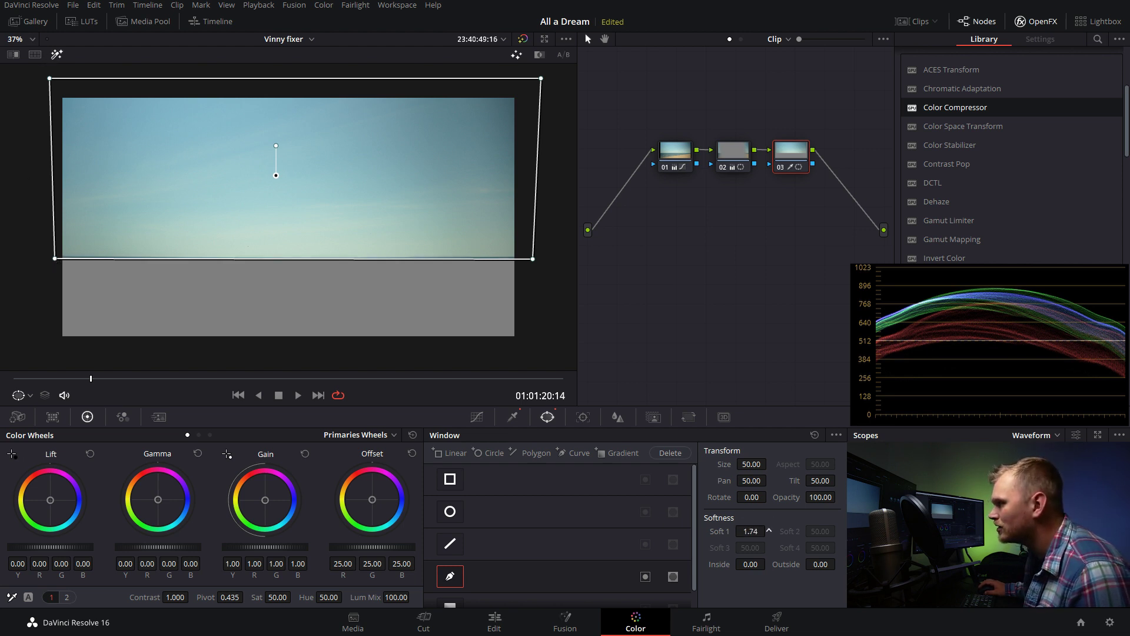
{"action": "left_click_drag", "start_coordinate": [276, 171], "coordinate": [276, 177]}
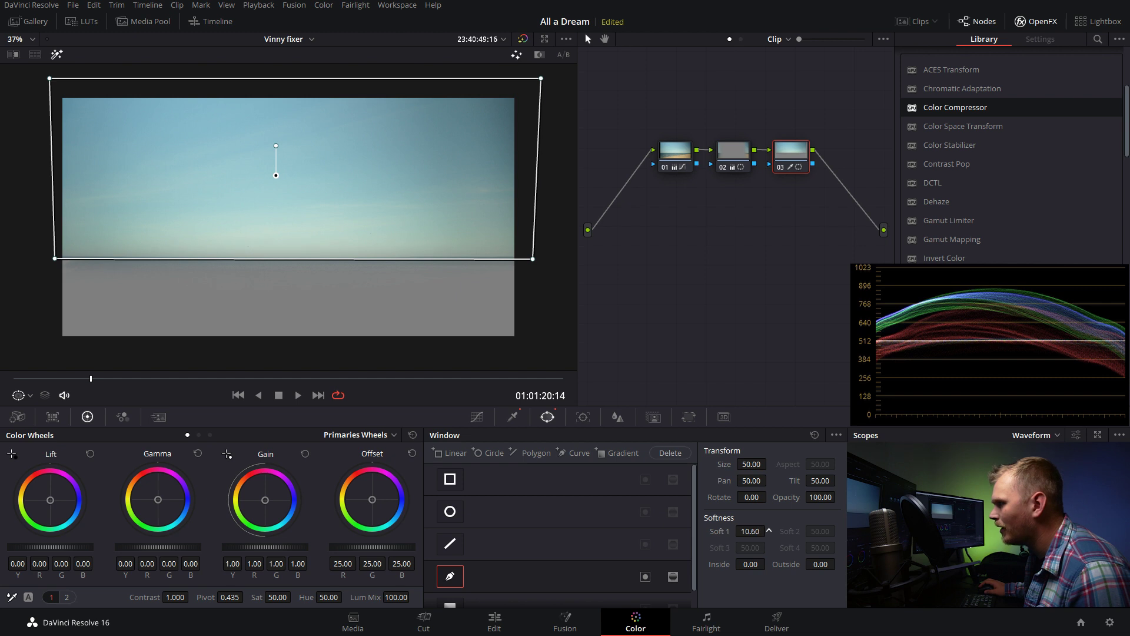
{"action": "left_click", "coordinate": [59, 55]}
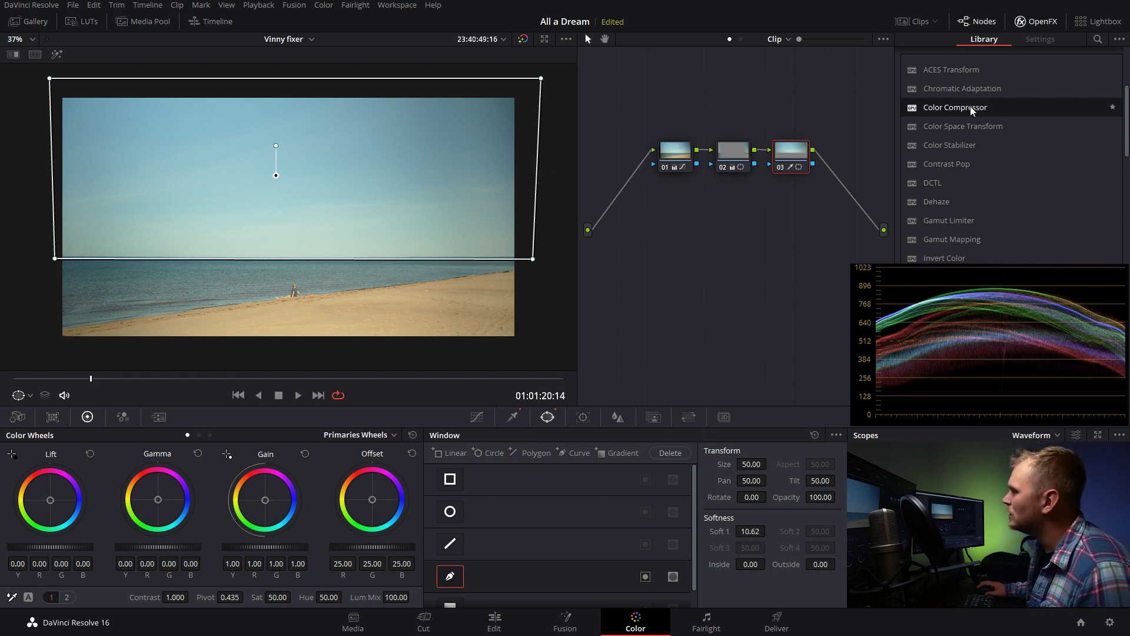
Step: Apply Color Compressor to node 03 with its target colour set to sampled sky blue #609ca8
{"action": "left_click_drag", "start_coordinate": [970, 108], "coordinate": [778, 146]}
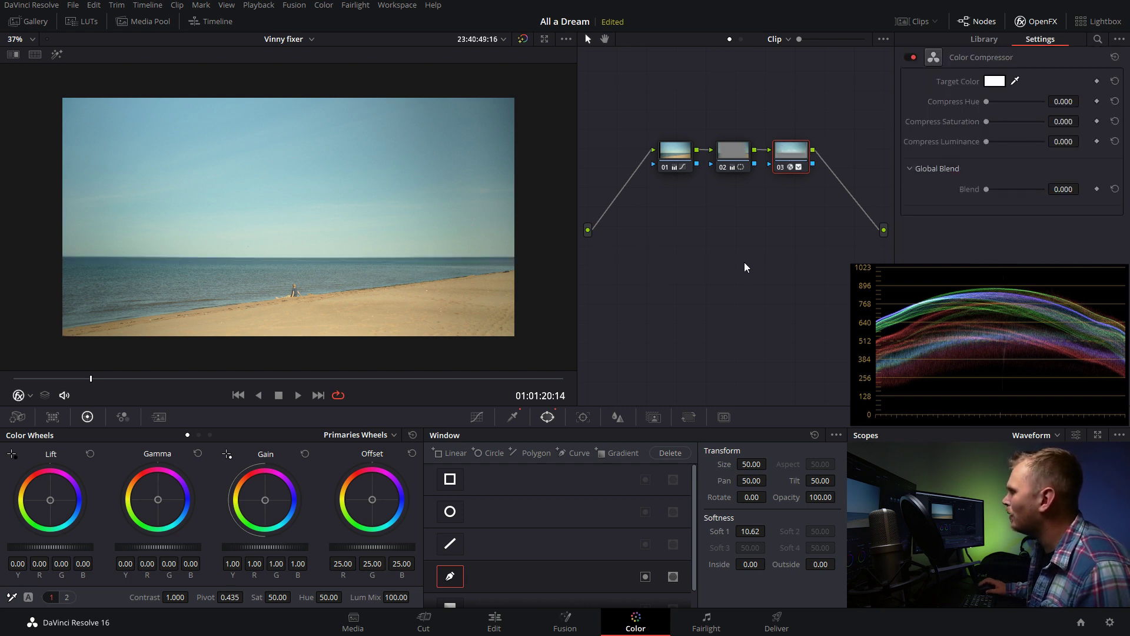
{"action": "left_click", "coordinate": [1016, 81]}
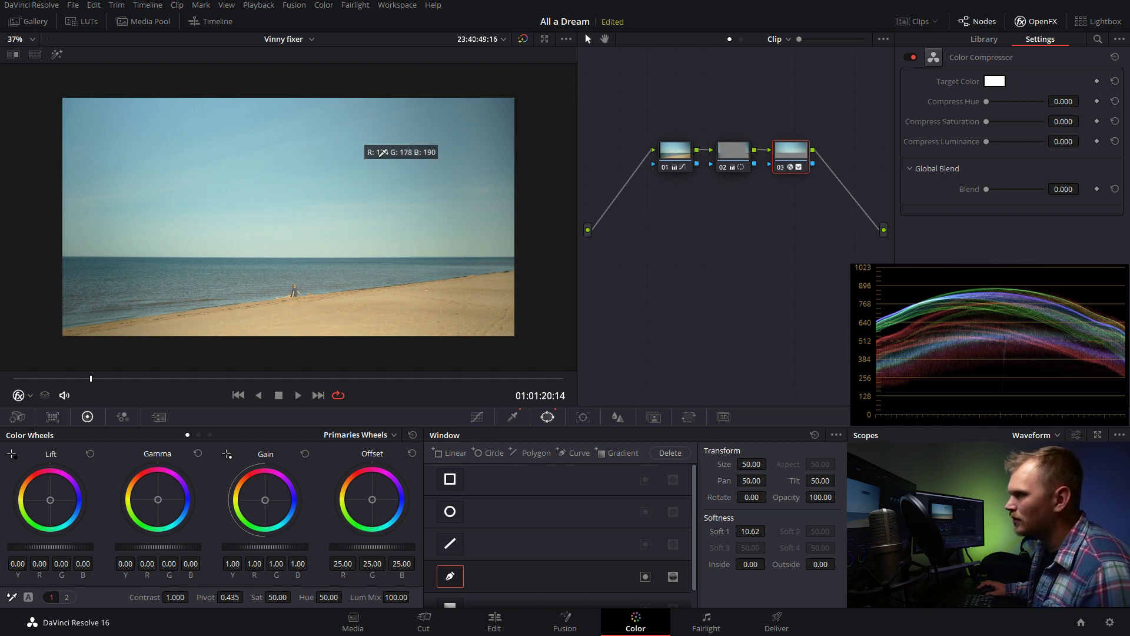
{"action": "left_click", "coordinate": [392, 143]}
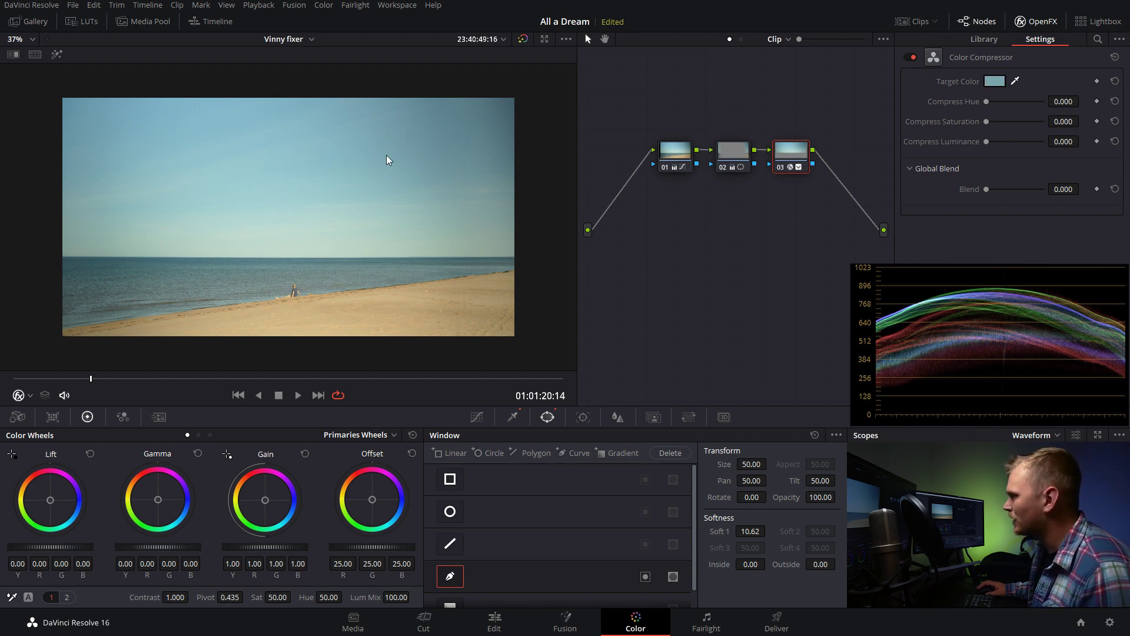
{"action": "left_click", "coordinate": [994, 82]}
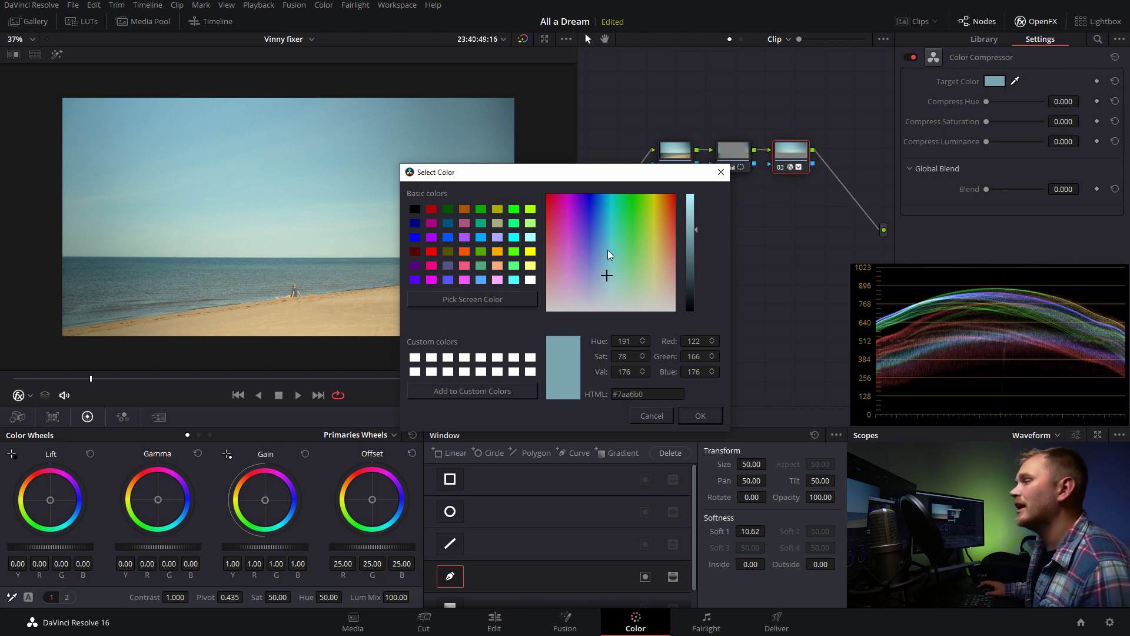
{"action": "mouse_move", "coordinate": [606, 276]}
{"action": "left_mouse_down"}
{"action": "mouse_move", "coordinate": [600, 243]}
{"action": "mouse_move", "coordinate": [607, 261]}
{"action": "left_mouse_up"}
{"action": "left_click_drag", "start_coordinate": [700, 232], "coordinate": [700, 238]}
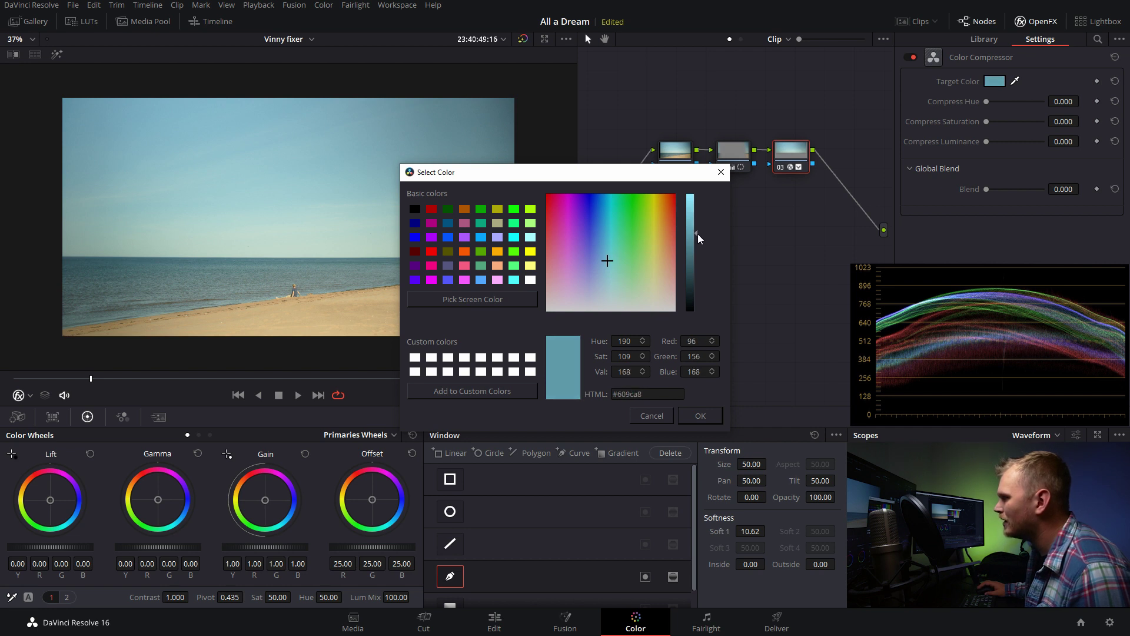
{"action": "left_click", "coordinate": [711, 416]}
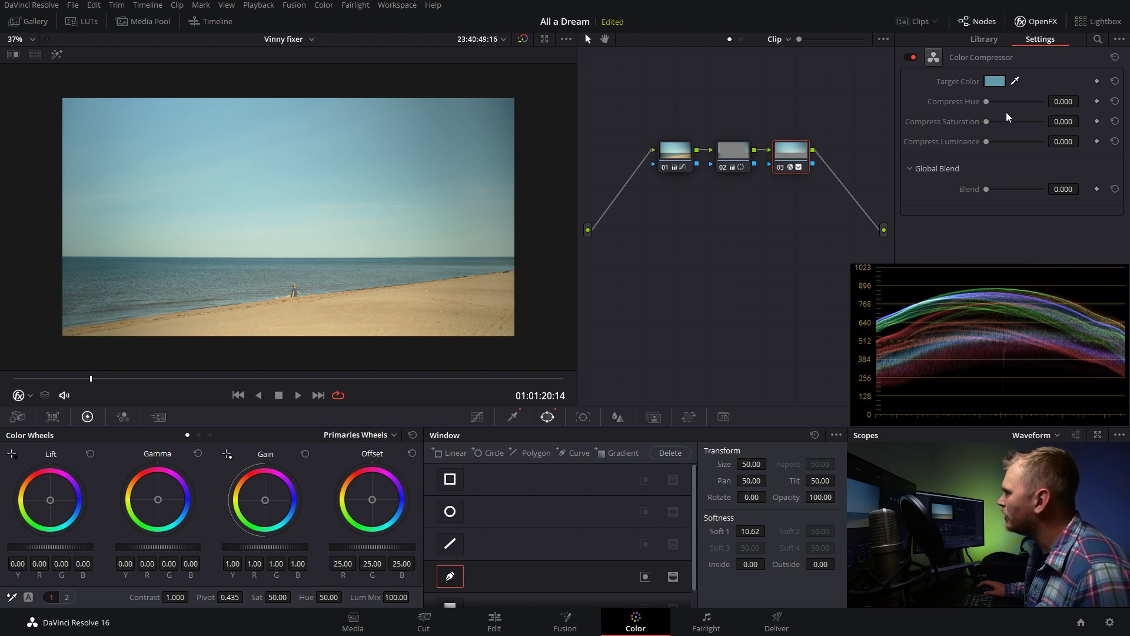
Step: Set the Color Compressor to Compress Hue 0.275, Saturation 0.112 and Luminance 0.357
{"action": "mouse_move", "coordinate": [986, 101]}
{"action": "left_mouse_down"}
{"action": "mouse_move", "coordinate": [1012, 101]}
{"action": "mouse_move", "coordinate": [994, 119]}
{"action": "left_mouse_up"}
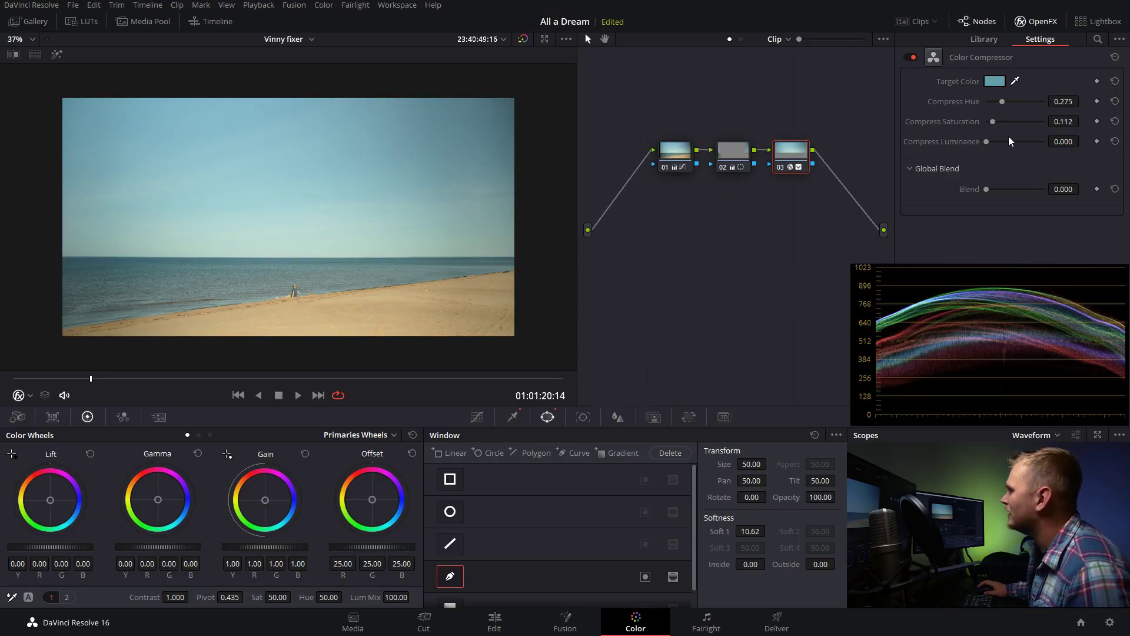
{"action": "left_click_drag", "start_coordinate": [986, 140], "coordinate": [1019, 140]}
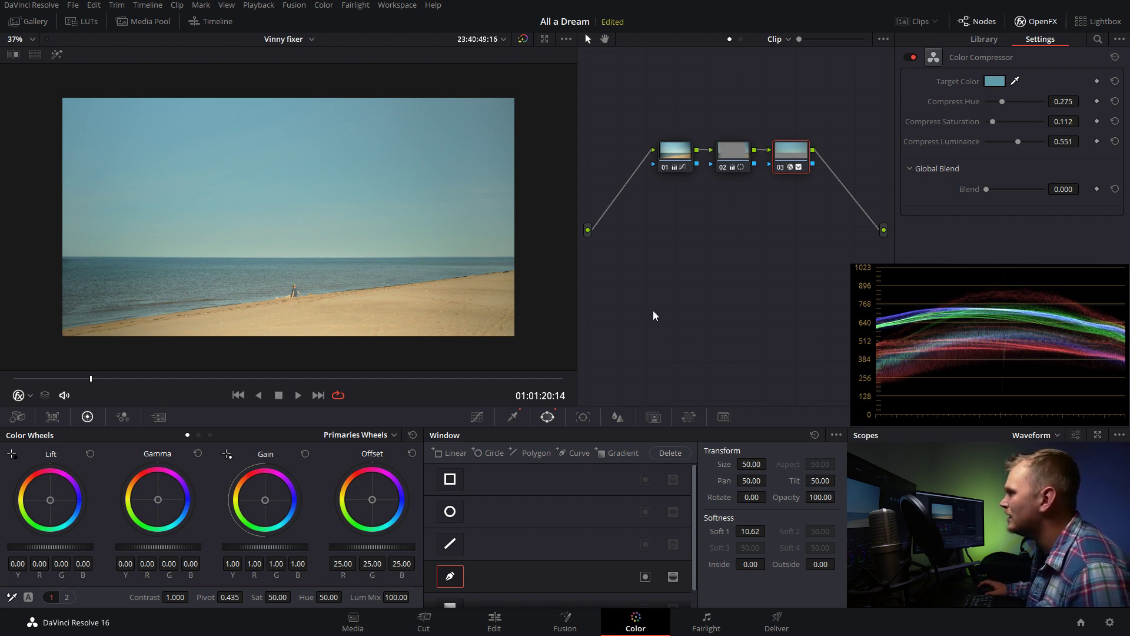
{"action": "left_click_drag", "start_coordinate": [1022, 139], "coordinate": [994, 145]}
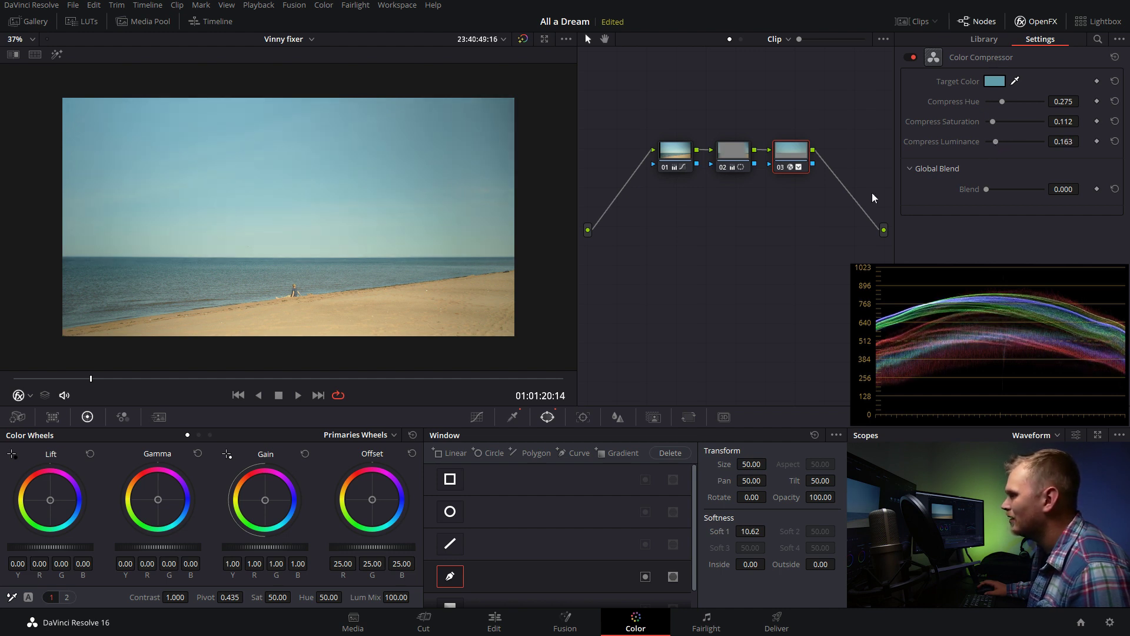
{"action": "left_click_drag", "start_coordinate": [92, 383], "coordinate": [510, 371]}
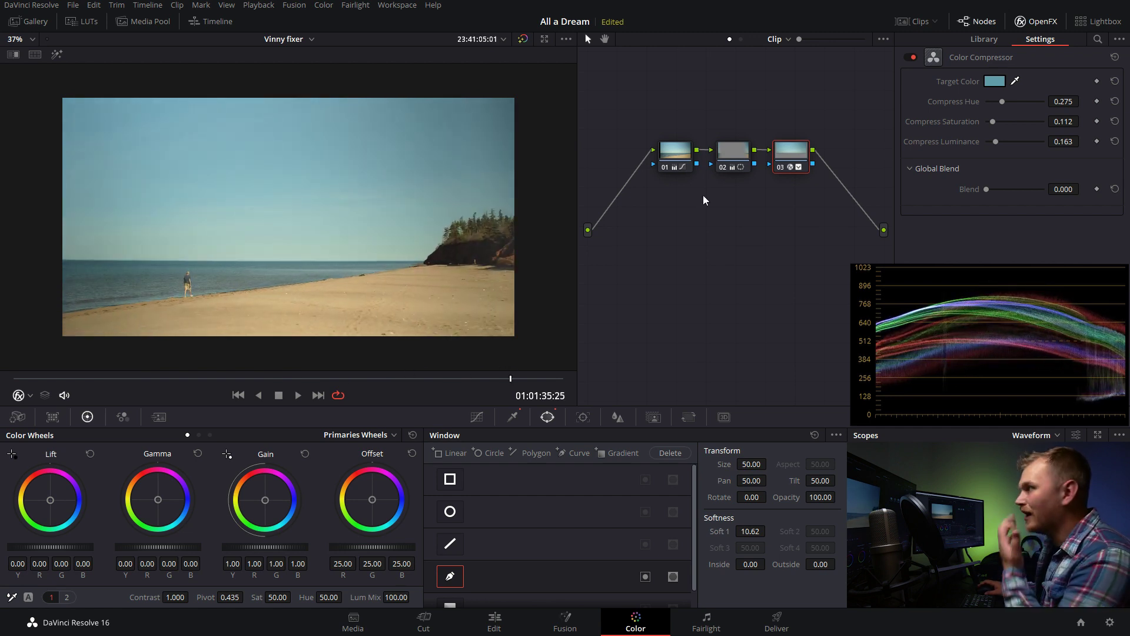
{"action": "left_click_drag", "start_coordinate": [999, 143], "coordinate": [1005, 141]}
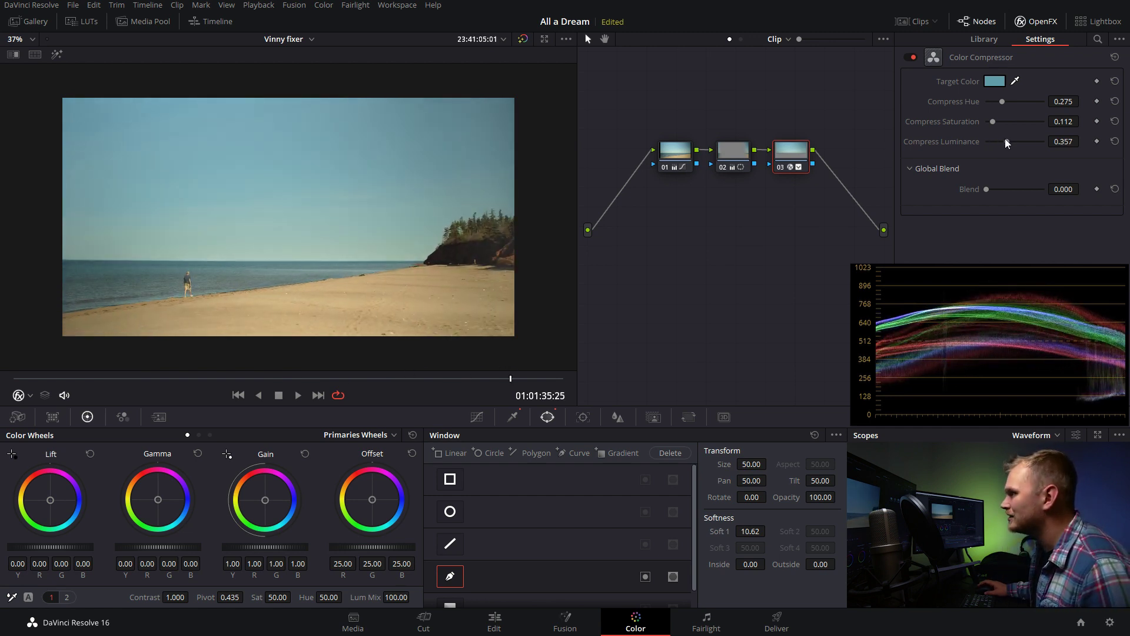
Step: Toggle node 03 on and off with Ctrl+D to compare the evened-out sky
{"action": "key", "text": "ctrl+d"}
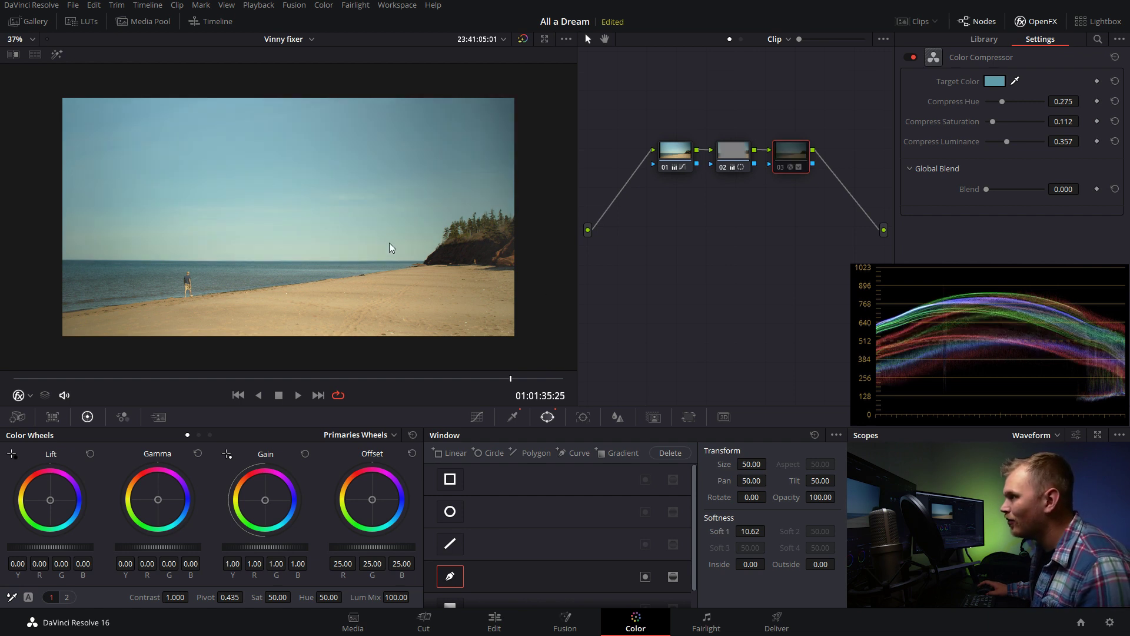
{"action": "key", "text": "ctrl+d"}
{"action": "key", "text": "ctrl+d"}
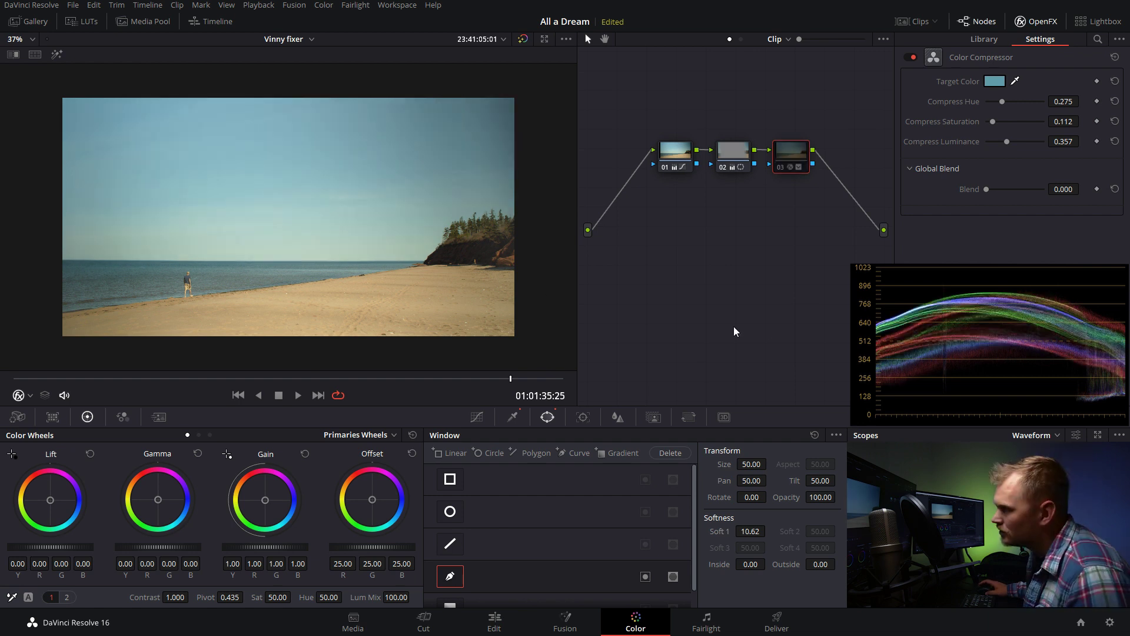
{"action": "key", "text": "ctrl+d"}
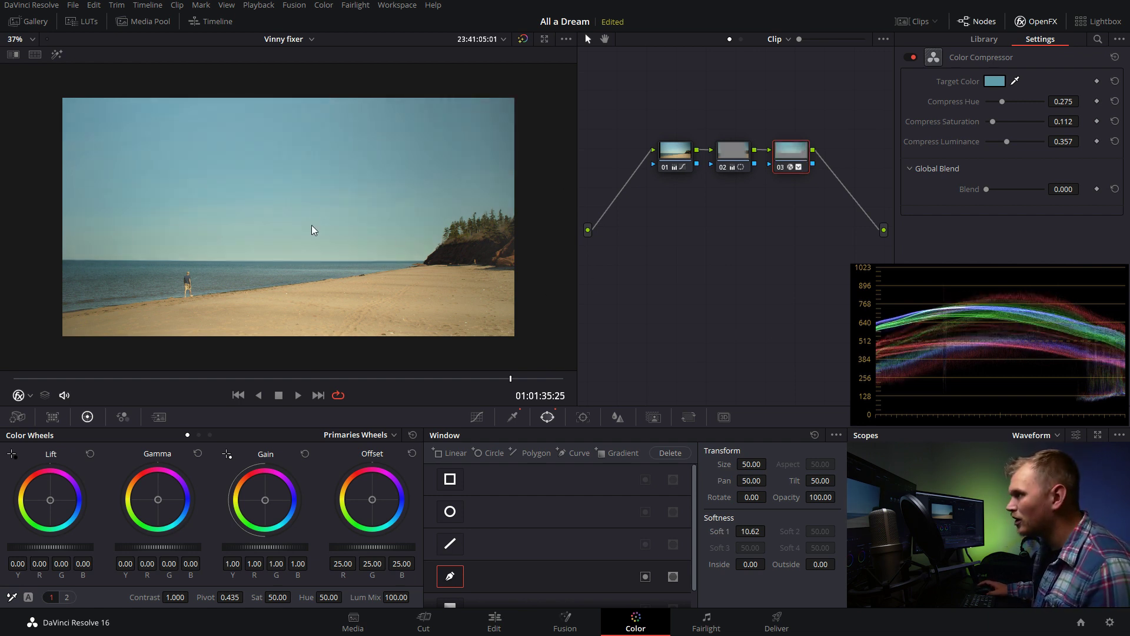
{"action": "key", "text": "ctrl+d"}
{"action": "key", "text": "ctrl+d"}
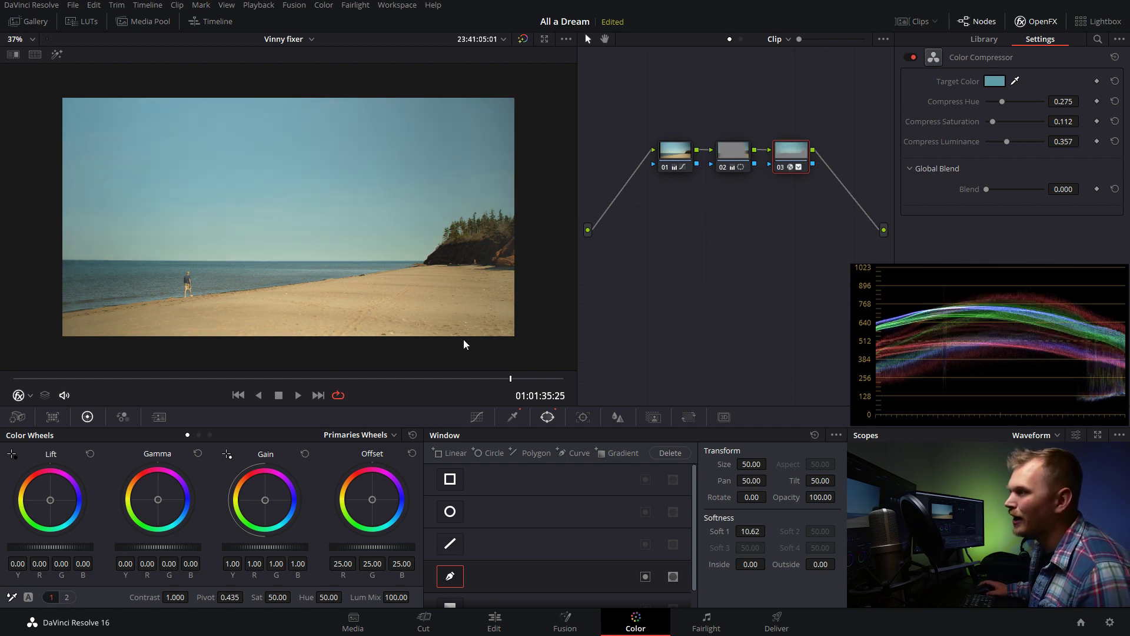
{"action": "left_click_drag", "start_coordinate": [510, 384], "coordinate": [424, 372]}
{"action": "key", "text": "ctrl+d"}
{"action": "key", "text": "ctrl+d"}
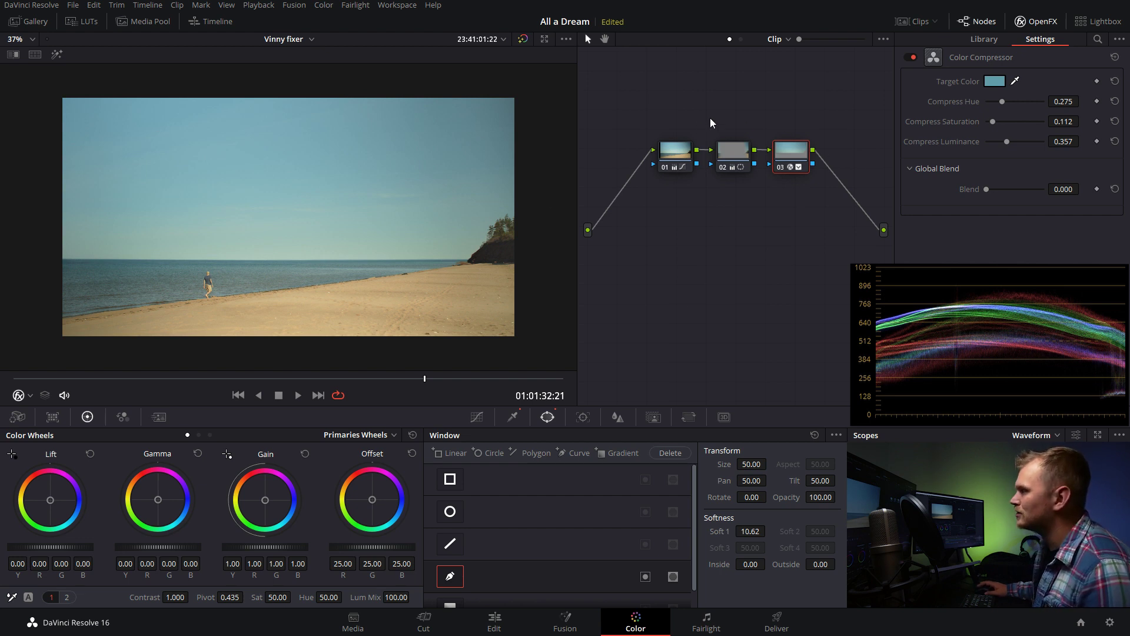
{"action": "left_click_drag", "start_coordinate": [716, 97], "coordinate": [822, 175]}
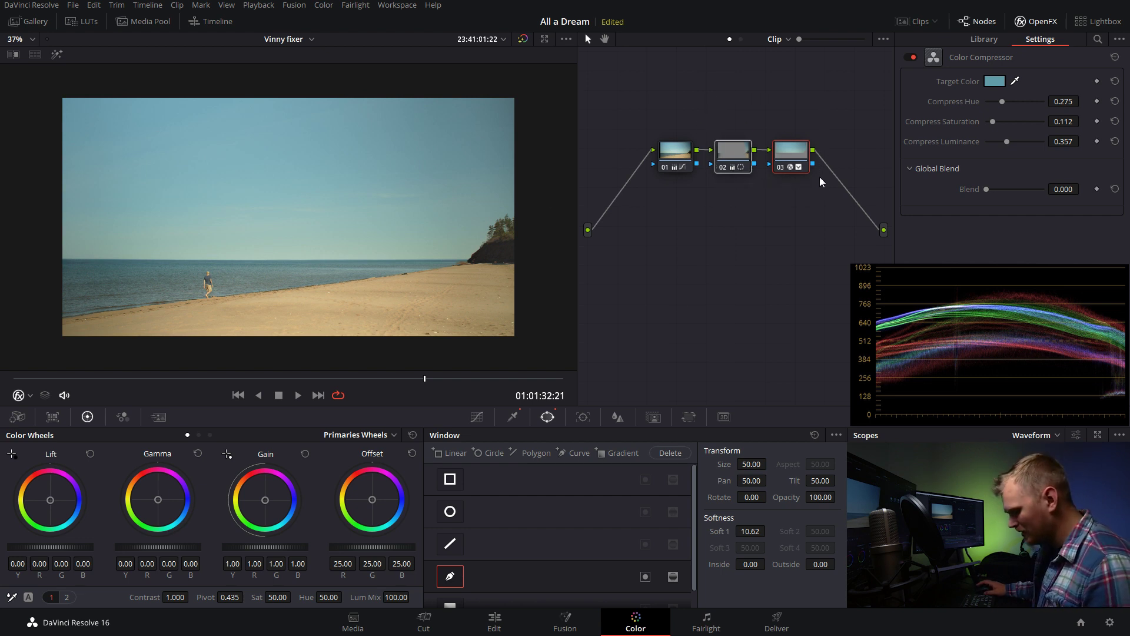
{"action": "key", "text": "ctrl+d"}
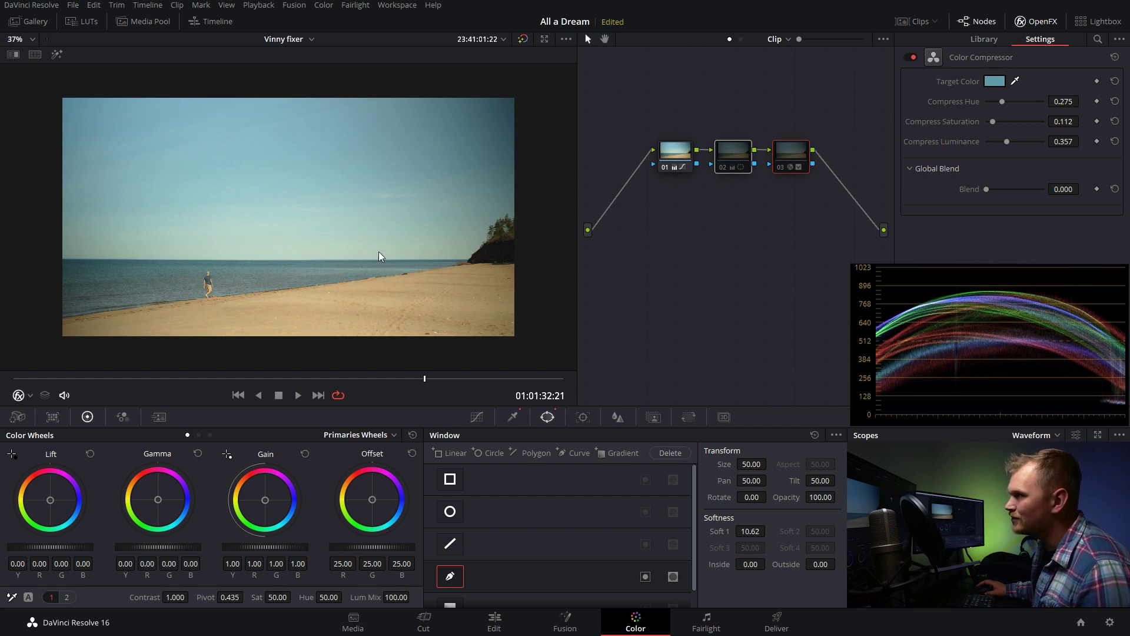
{"action": "key", "text": "ctrl+d"}
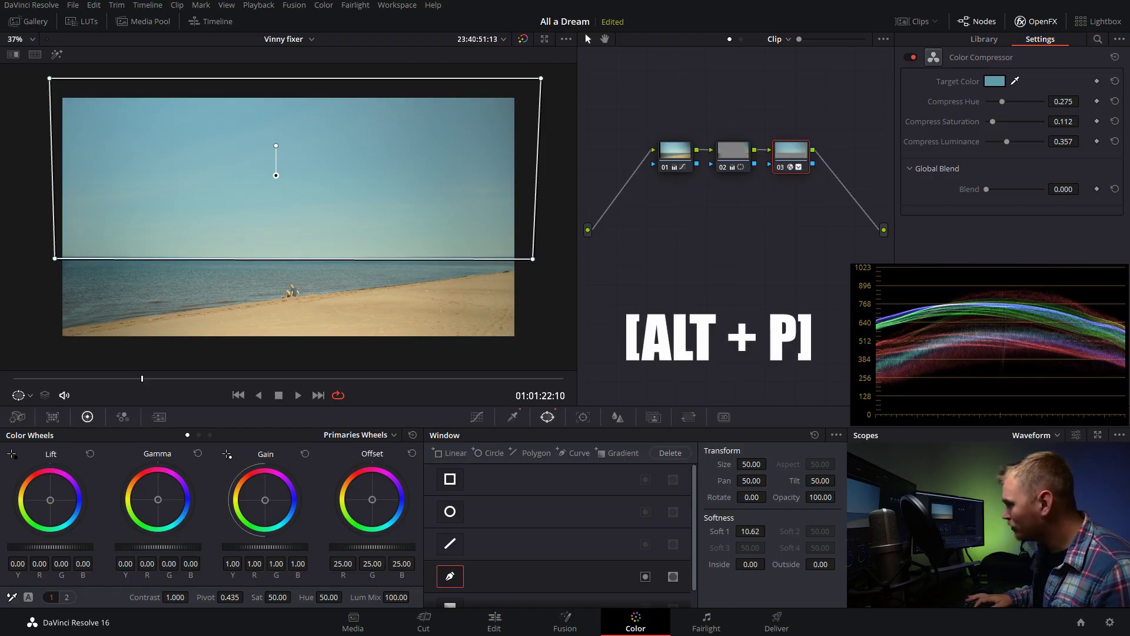
{"action": "key", "text": "alt+p"}
Step: Rearrange nodes 03, 05 and the parallel mixer in the node graph, then select node 05
{"action": "left_click_drag", "start_coordinate": [799, 159], "coordinate": [798, 133]}
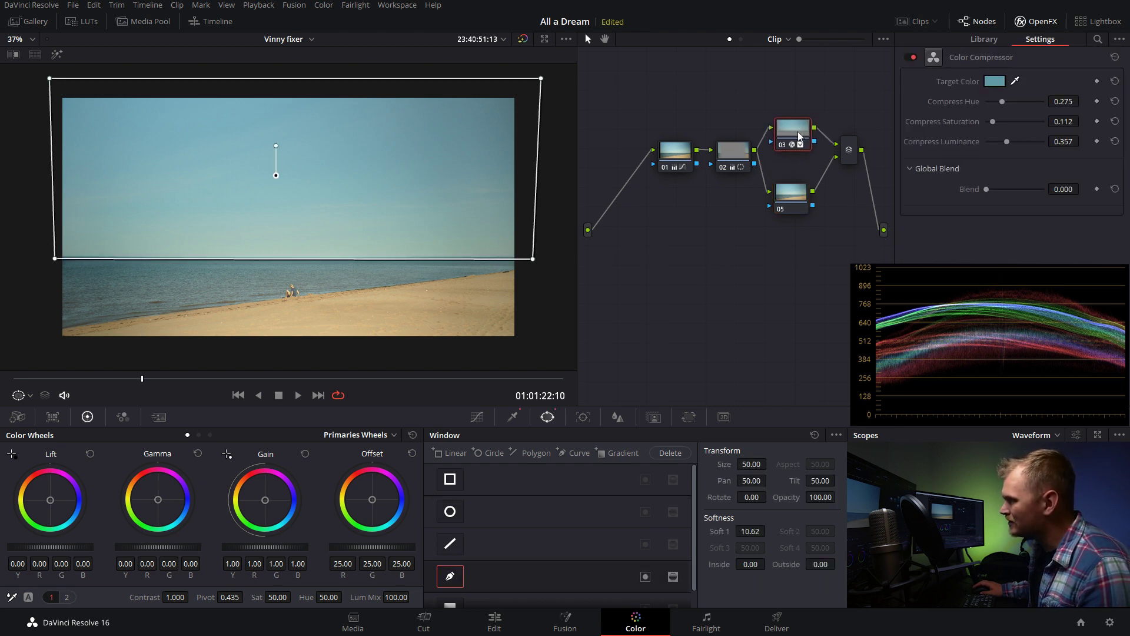
{"action": "left_click_drag", "start_coordinate": [804, 189], "coordinate": [801, 182]}
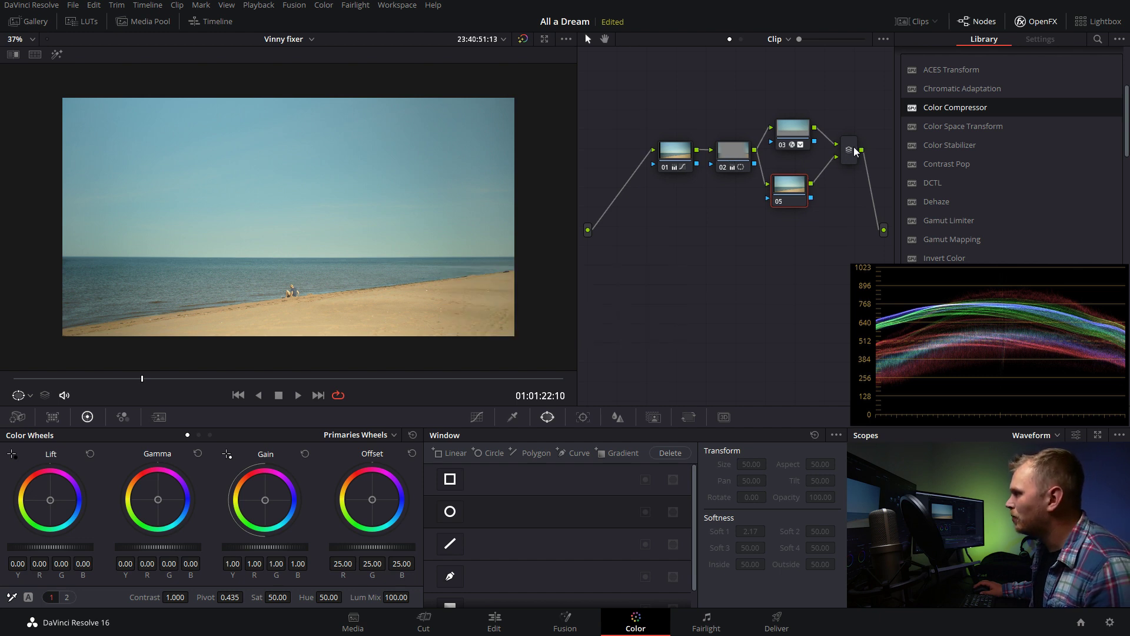
{"action": "left_click_drag", "start_coordinate": [858, 152], "coordinate": [849, 158]}
{"action": "left_click", "coordinate": [794, 190]}
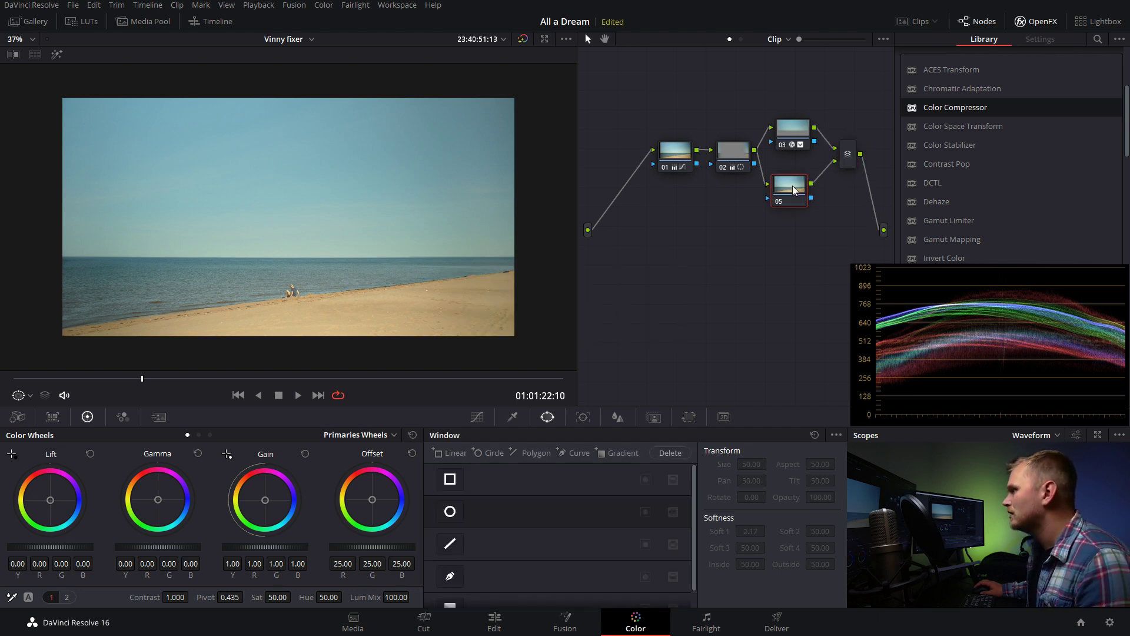
{"action": "left_click", "coordinate": [514, 417]}
Step: Sample the sand on node 05 and widen the key to Hue Width 8.1, Saturation Low 2.3
{"action": "left_click", "coordinate": [248, 318]}
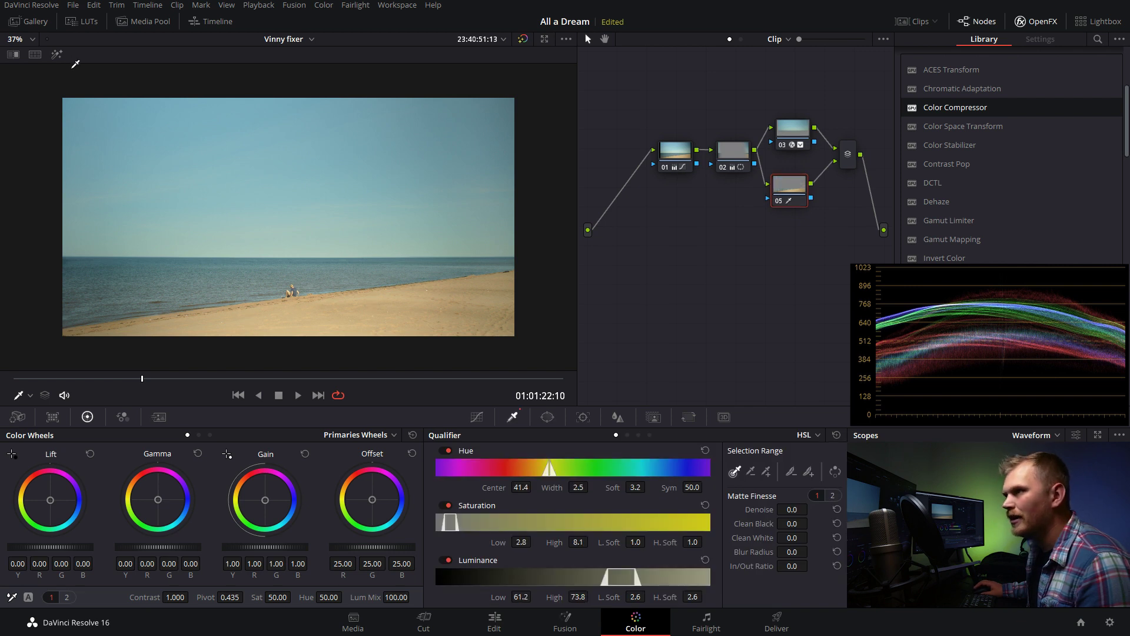
{"action": "left_click", "coordinate": [56, 57]}
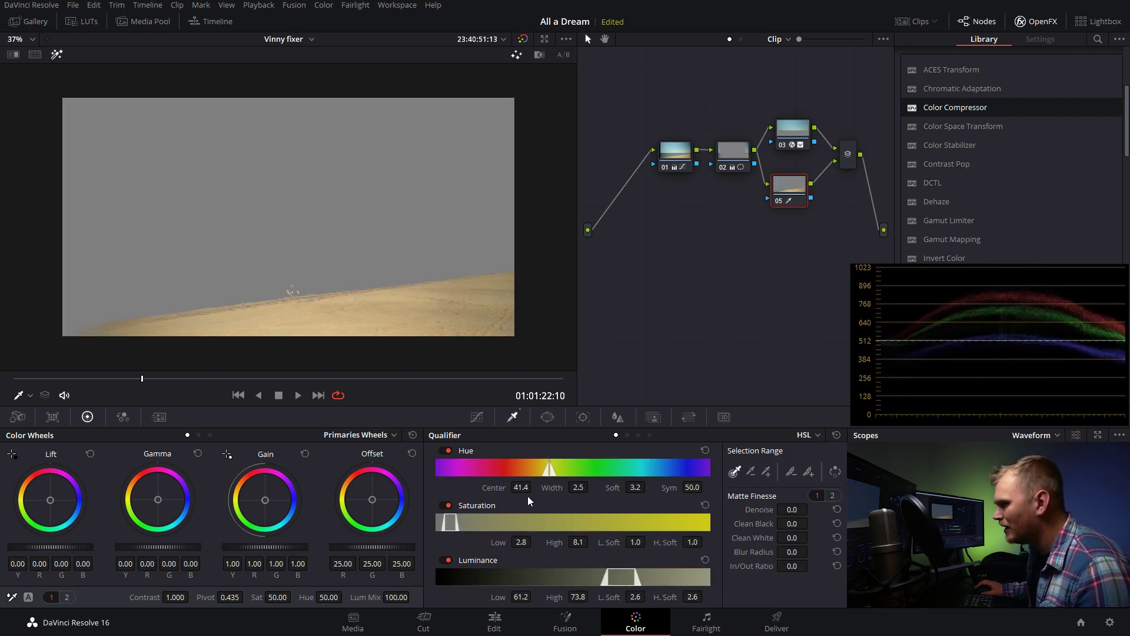
{"action": "left_click_drag", "start_coordinate": [522, 542], "coordinate": [534, 541]}
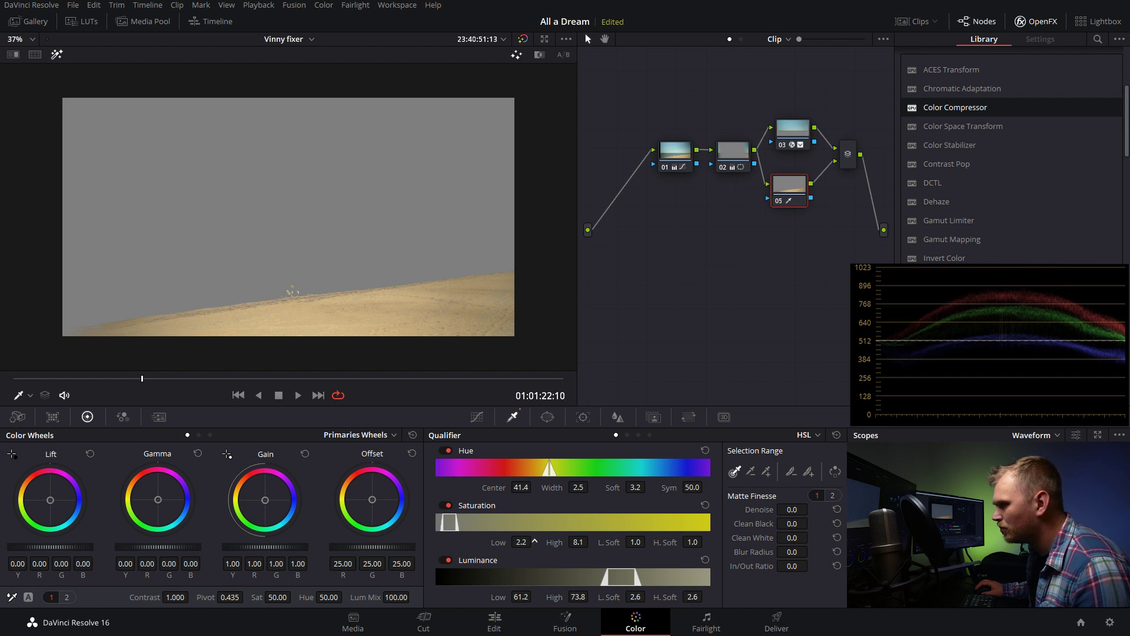
{"action": "left_click_drag", "start_coordinate": [578, 488], "coordinate": [591, 486]}
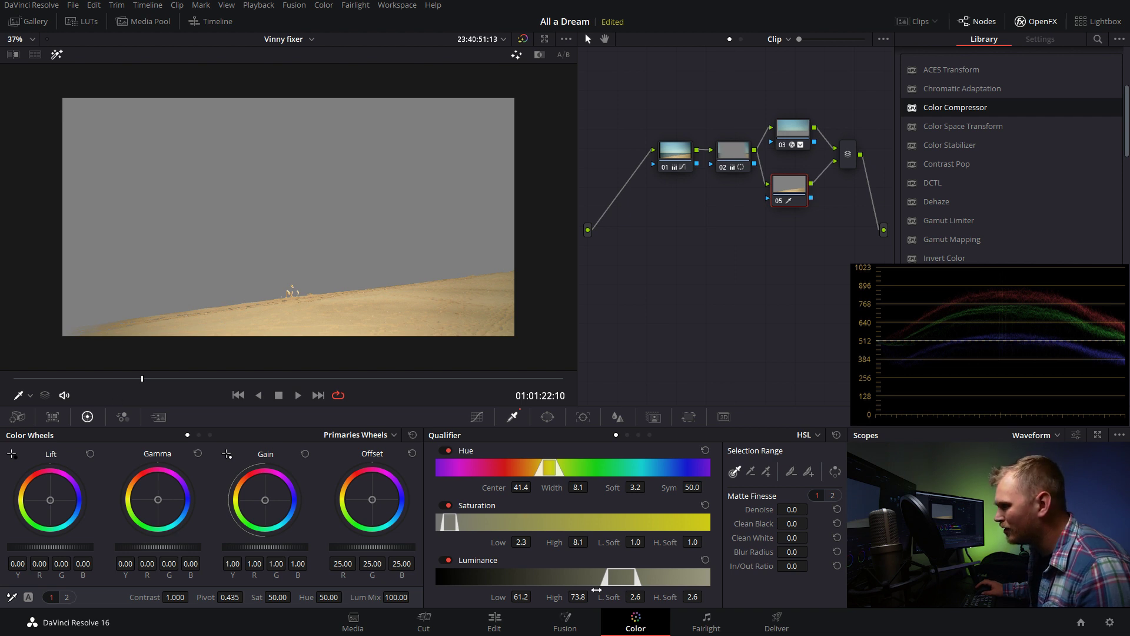
Step: Check the sand key on later frames and lower Luminance Low to 57.1
{"action": "left_click_drag", "start_coordinate": [143, 378], "coordinate": [500, 378]}
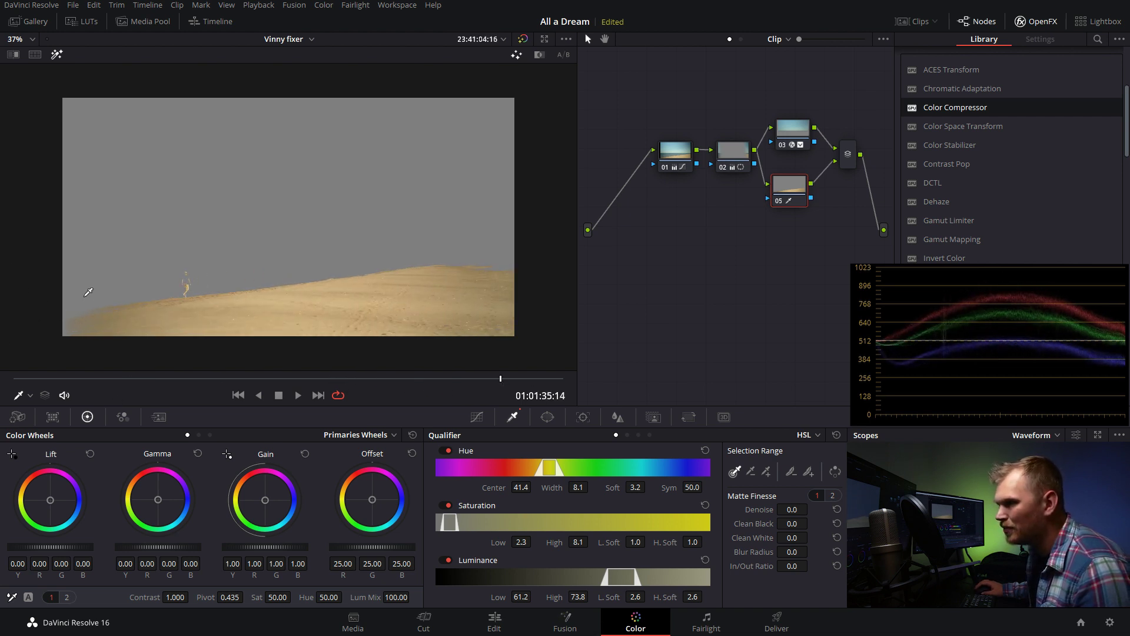
{"action": "mouse_move", "coordinate": [504, 385]}
{"action": "left_mouse_down"}
{"action": "mouse_move", "coordinate": [121, 358]}
{"action": "mouse_move", "coordinate": [505, 379]}
{"action": "left_mouse_up"}
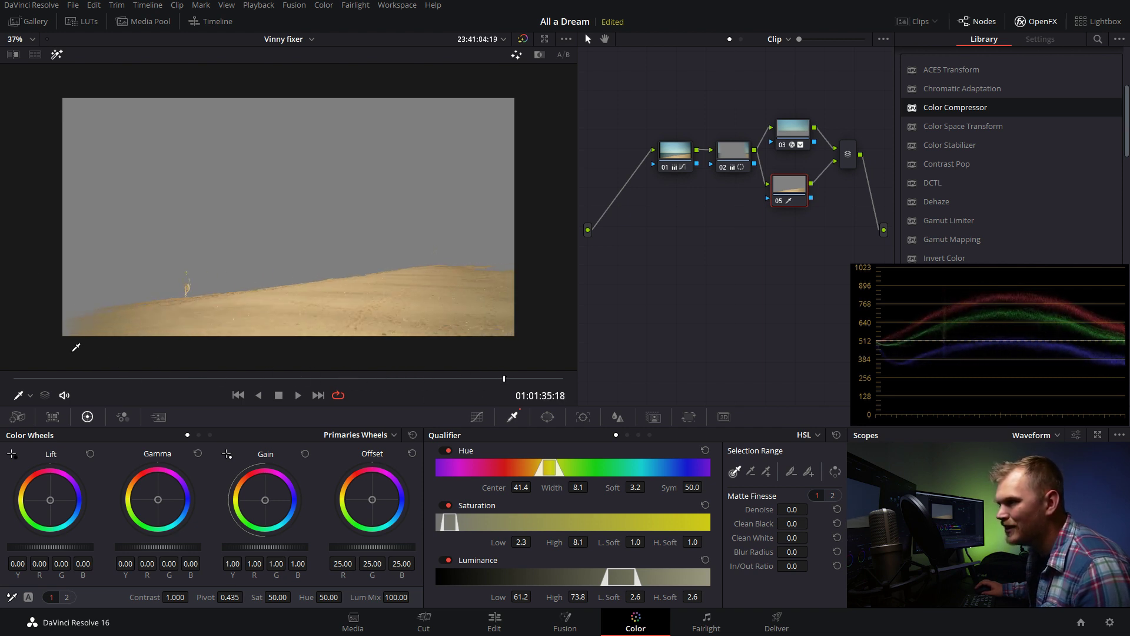
{"action": "left_click_drag", "start_coordinate": [521, 597], "coordinate": [4, 272]}
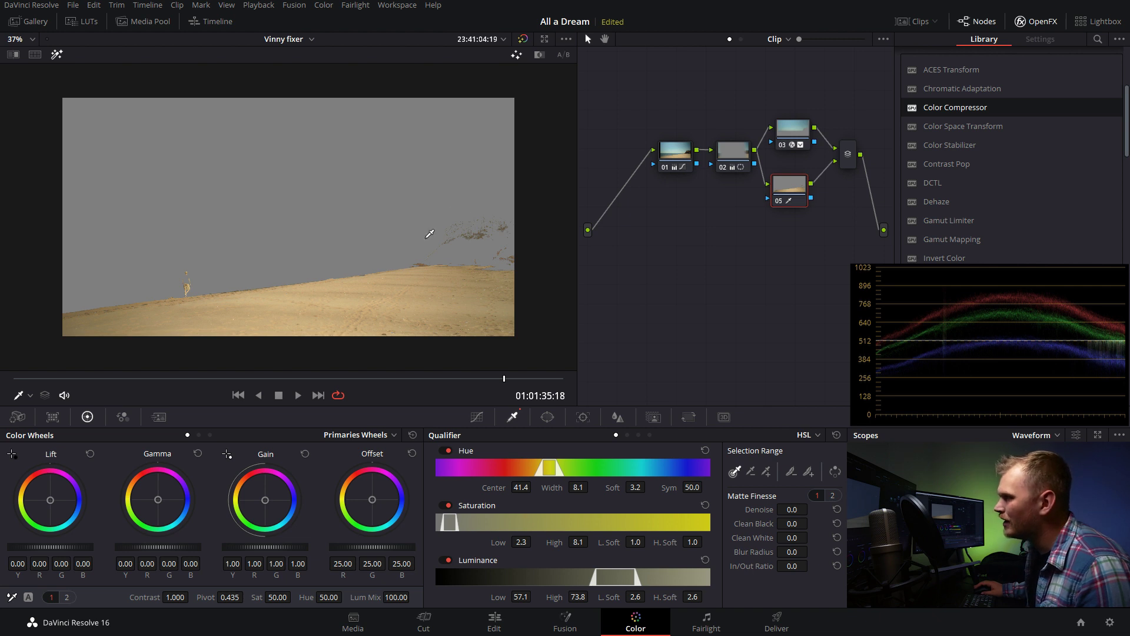
{"action": "left_click", "coordinate": [56, 55]}
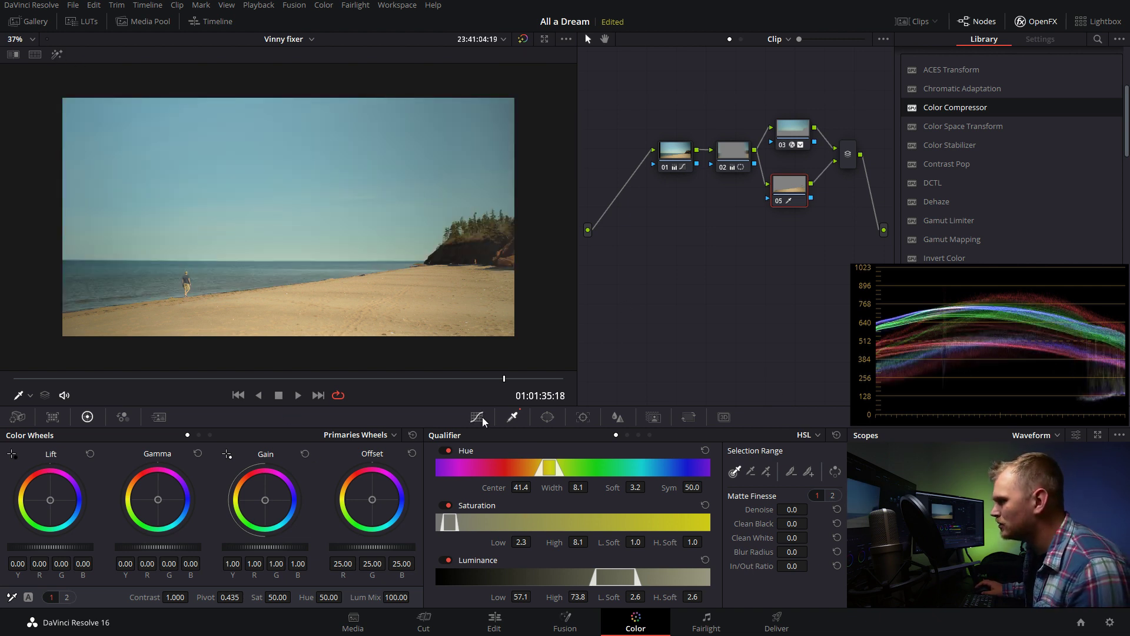
{"action": "key", "text": "shift+h"}
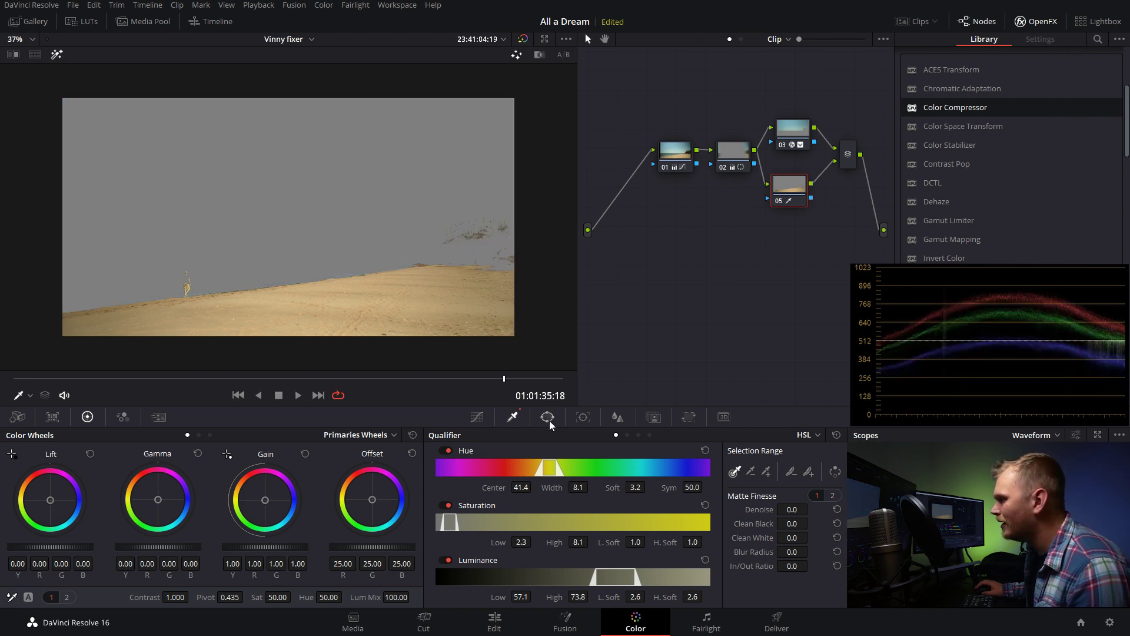
Step: Draw a four-point Curve window around the stray sky specks on node 05 and invert it
{"action": "left_click", "coordinate": [547, 418]}
{"action": "left_click", "coordinate": [451, 577]}
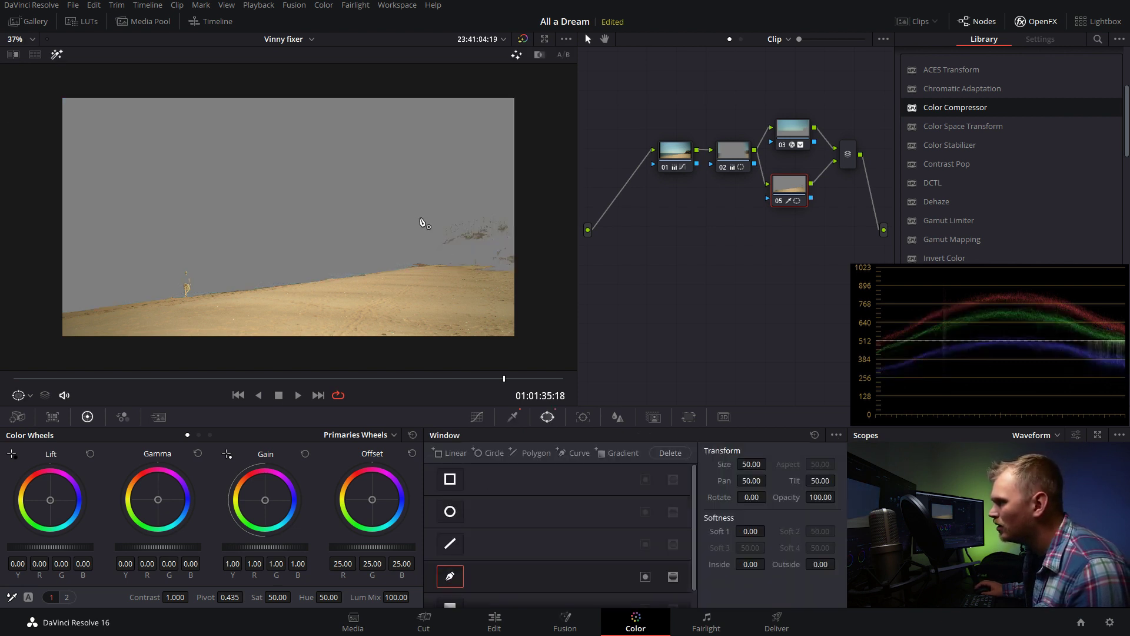
{"action": "left_click", "coordinate": [399, 216]}
{"action": "left_click", "coordinate": [407, 263]}
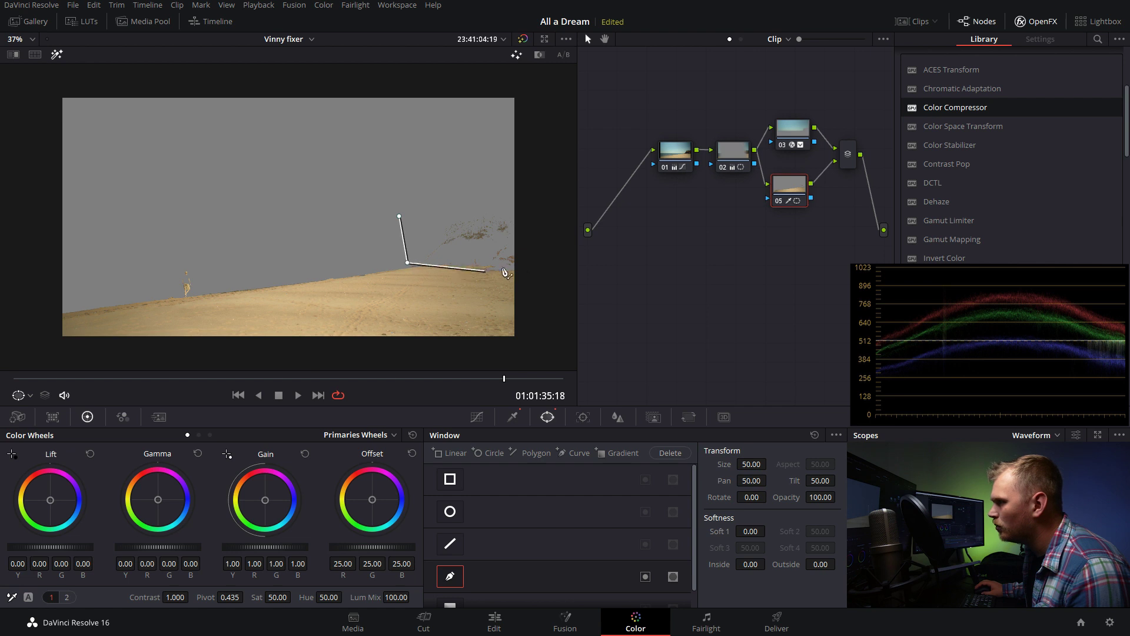
{"action": "left_click", "coordinate": [537, 264]}
{"action": "left_click", "coordinate": [545, 198]}
{"action": "left_click", "coordinate": [406, 217]}
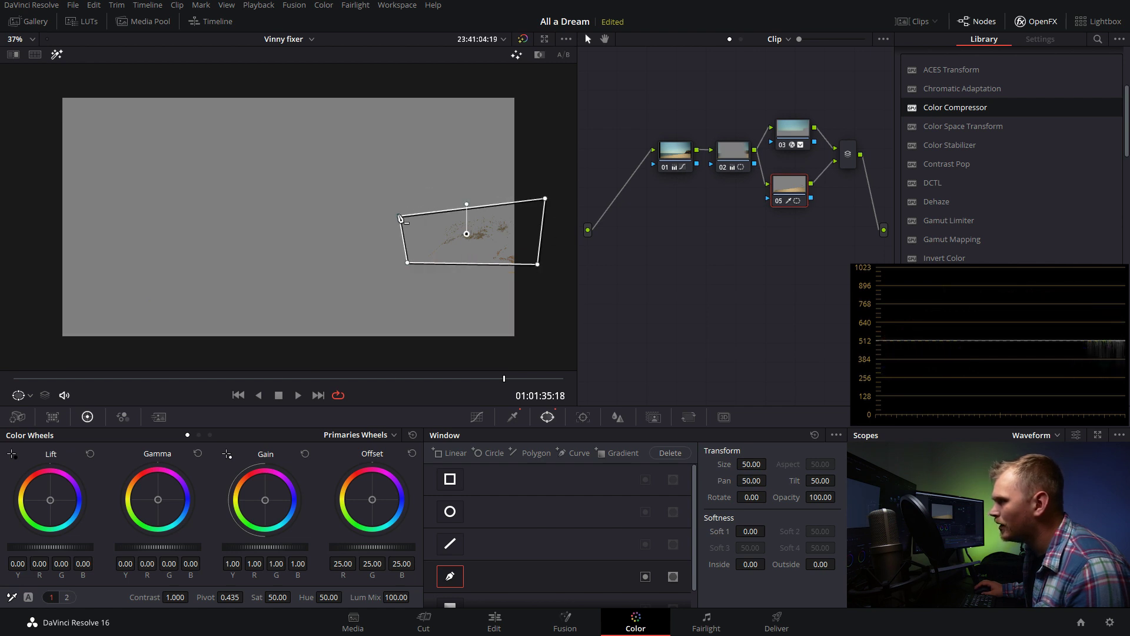
{"action": "left_click", "coordinate": [644, 578]}
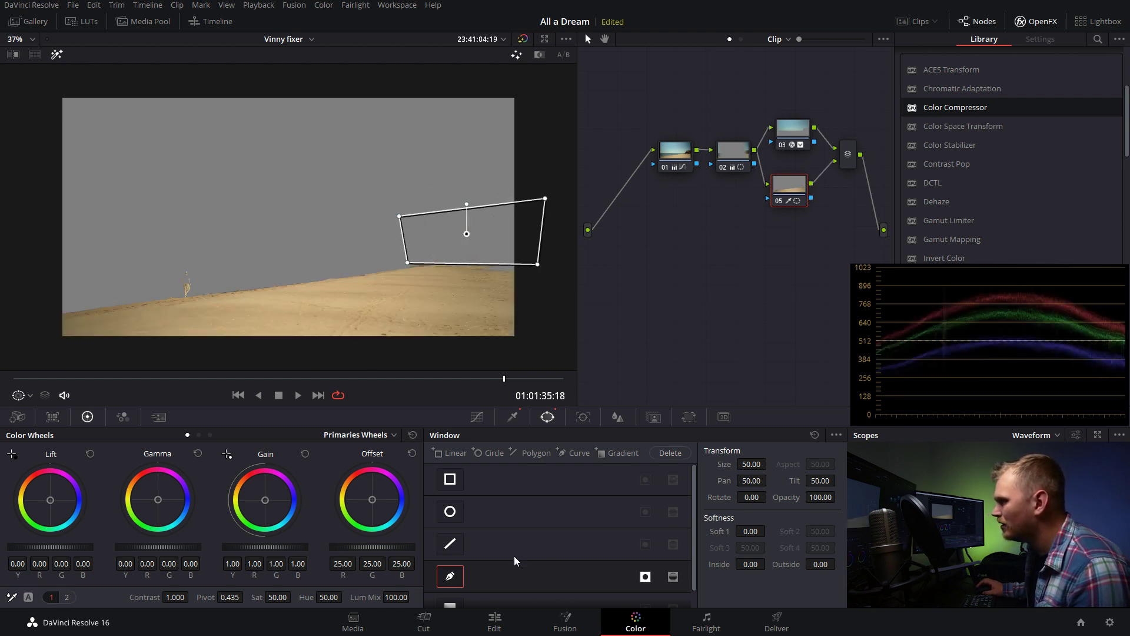
Step: Track node 05's speck-excluding window forward and backward, then scrub to confirm it follows
{"action": "left_click", "coordinate": [584, 417]}
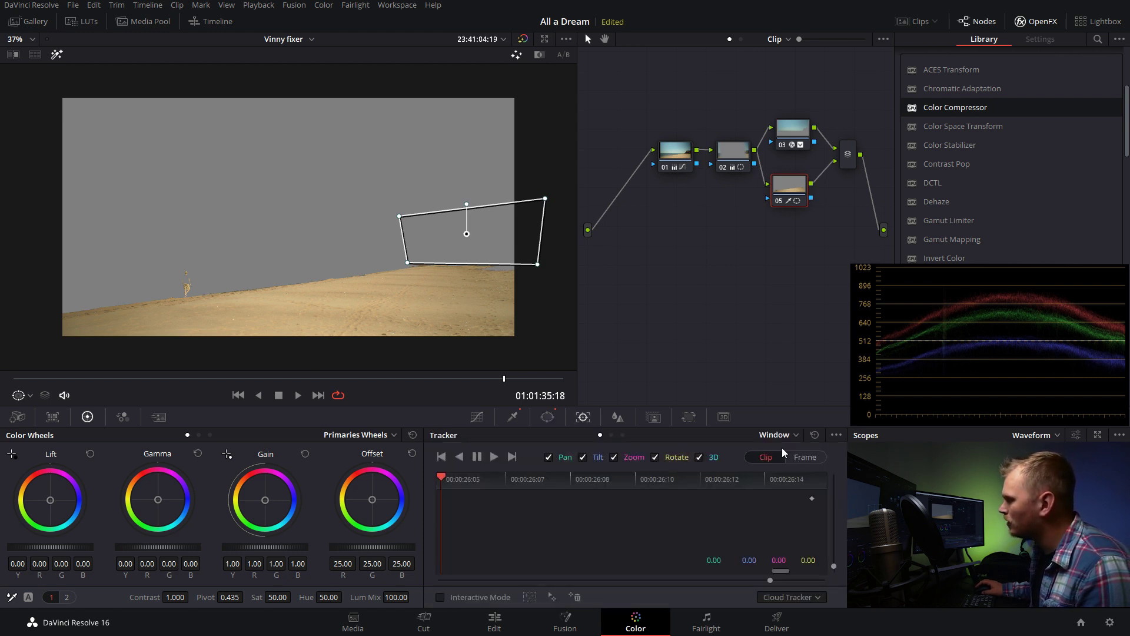
{"action": "left_click", "coordinate": [494, 456]}
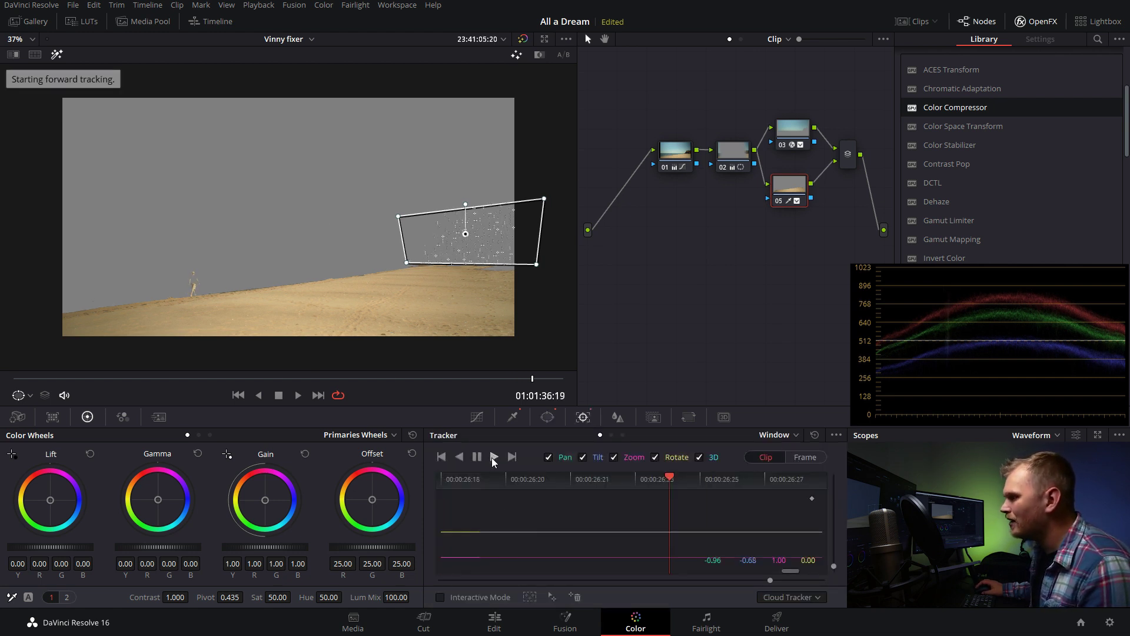
{"action": "left_click", "coordinate": [459, 457]}
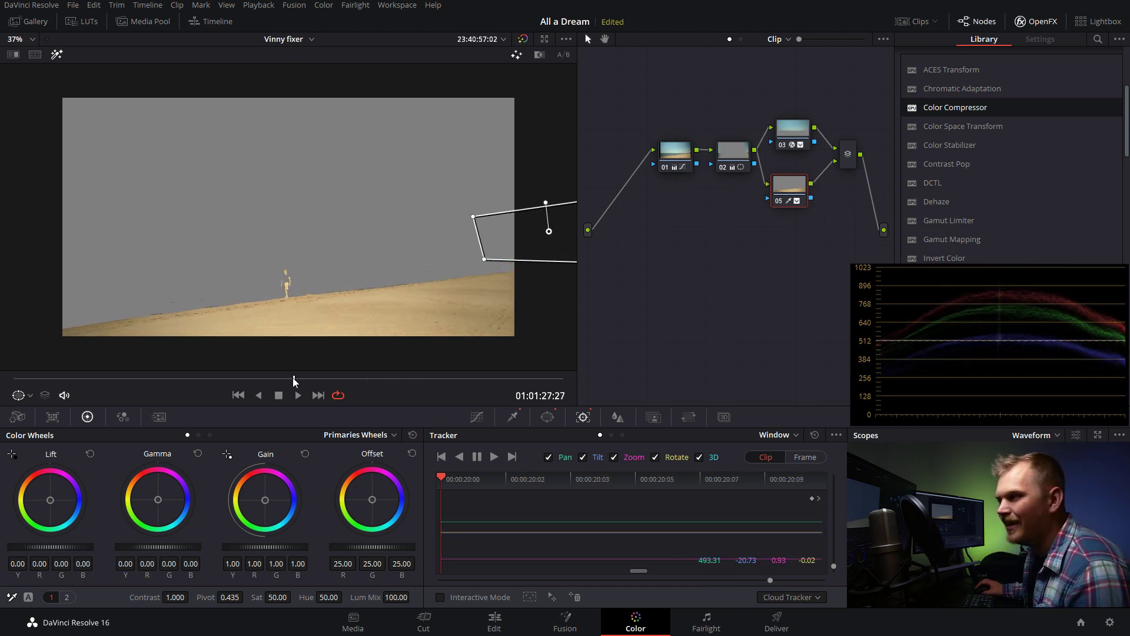
{"action": "left_click_drag", "start_coordinate": [394, 378], "coordinate": [504, 379]}
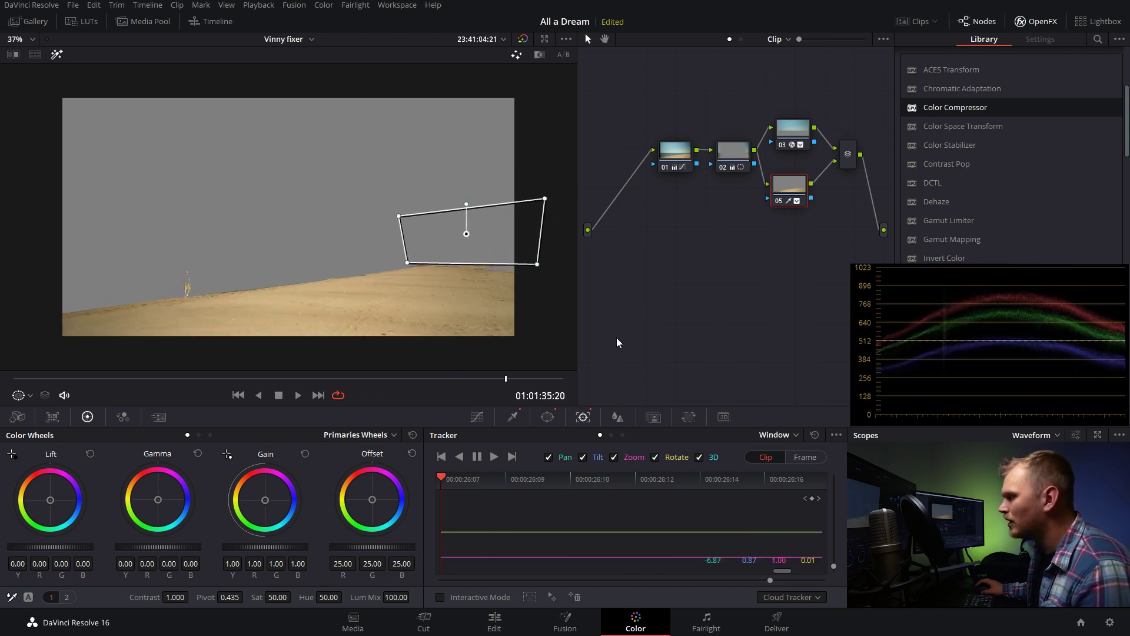
Step: Clean the sand matte with Denoise 5.1 and Clean Black 7.6, then turn Highlight off
{"action": "left_click", "coordinate": [513, 416]}
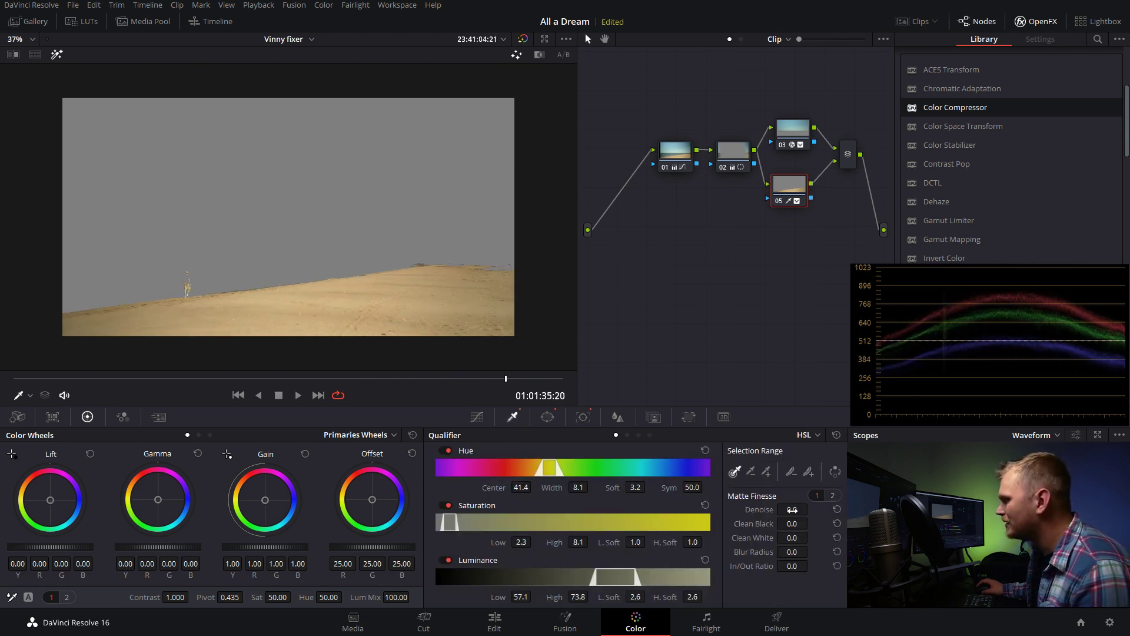
{"action": "left_click_drag", "start_coordinate": [791, 510], "coordinate": [822, 510]}
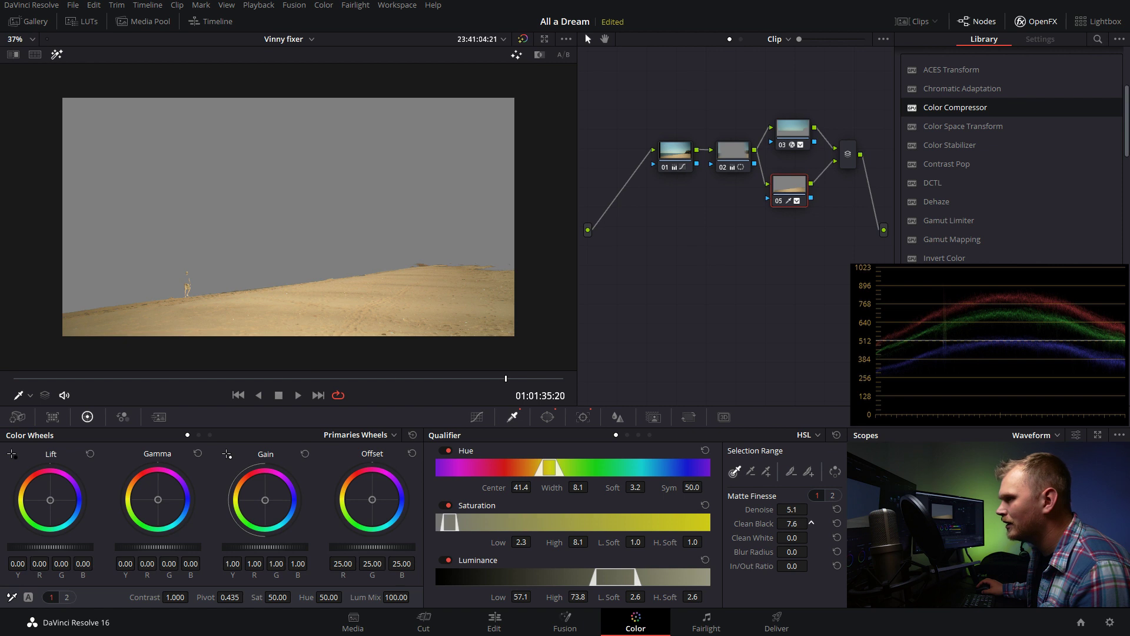
{"action": "left_click", "coordinate": [56, 54]}
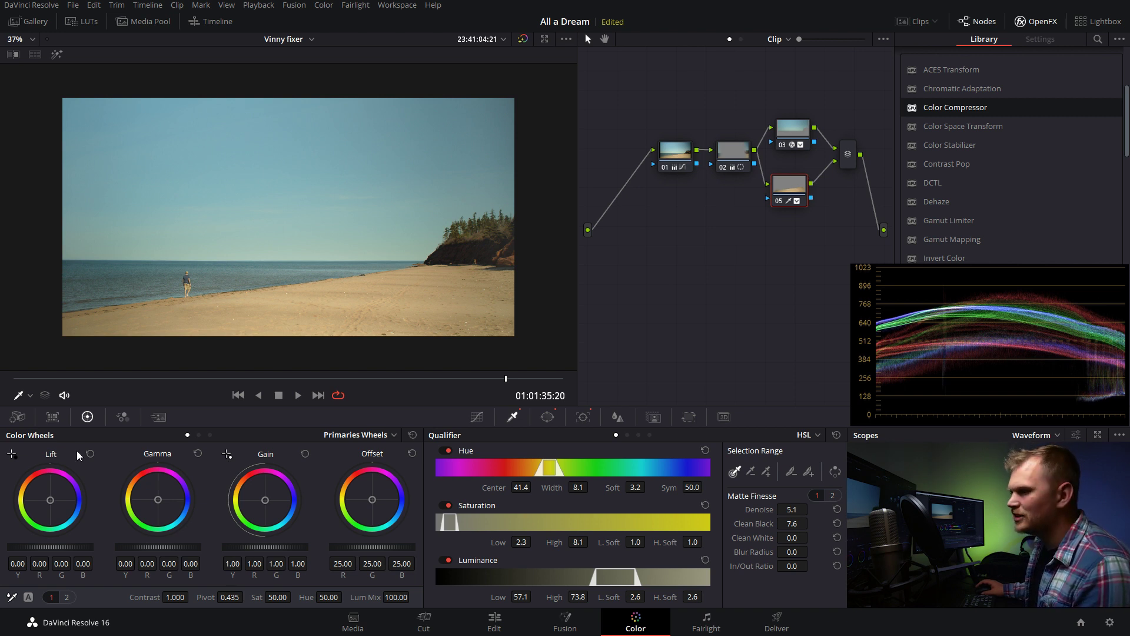
Step: Set the sand's Gain 1.13, Gamma -0.01 and Lift -0.02, and apply Color Compressor to node 05
{"action": "left_click_drag", "start_coordinate": [239, 547], "coordinate": [256, 547]}
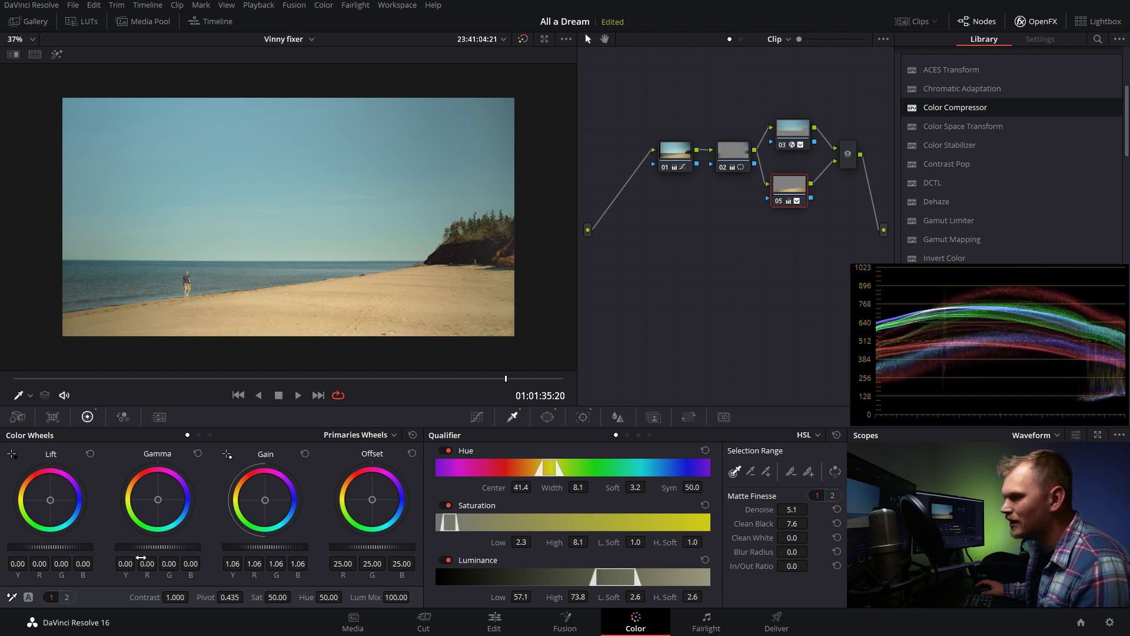
{"action": "left_click_drag", "start_coordinate": [157, 547], "coordinate": [155, 547]}
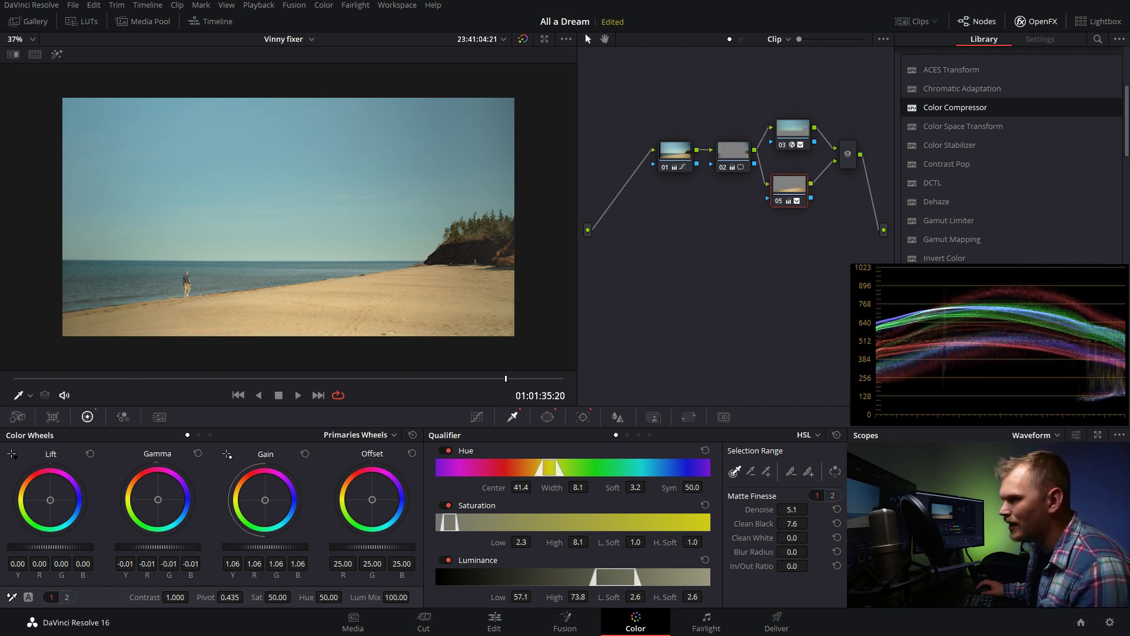
{"action": "left_click_drag", "start_coordinate": [76, 545], "coordinate": [70, 546]}
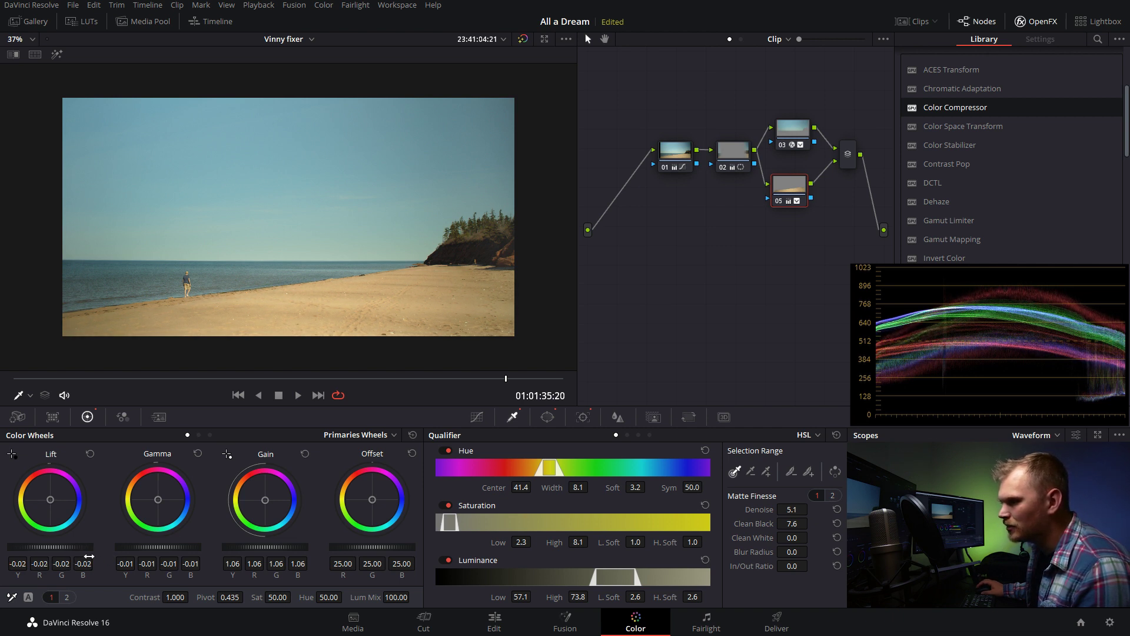
{"action": "left_click_drag", "start_coordinate": [248, 547], "coordinate": [255, 548]}
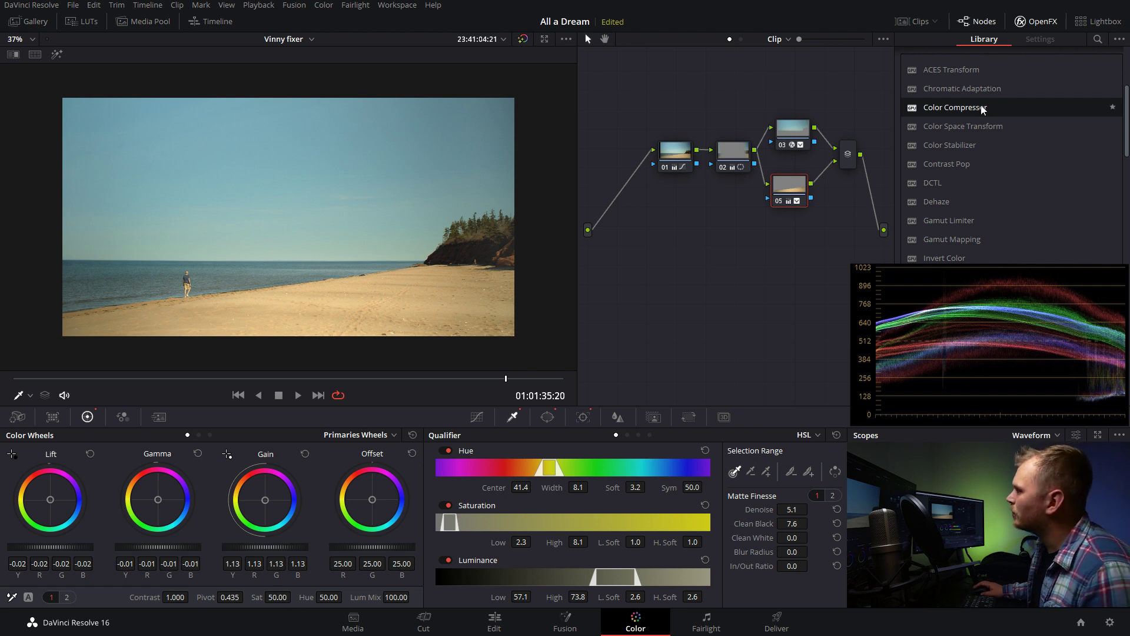
{"action": "left_click_drag", "start_coordinate": [983, 109], "coordinate": [789, 187]}
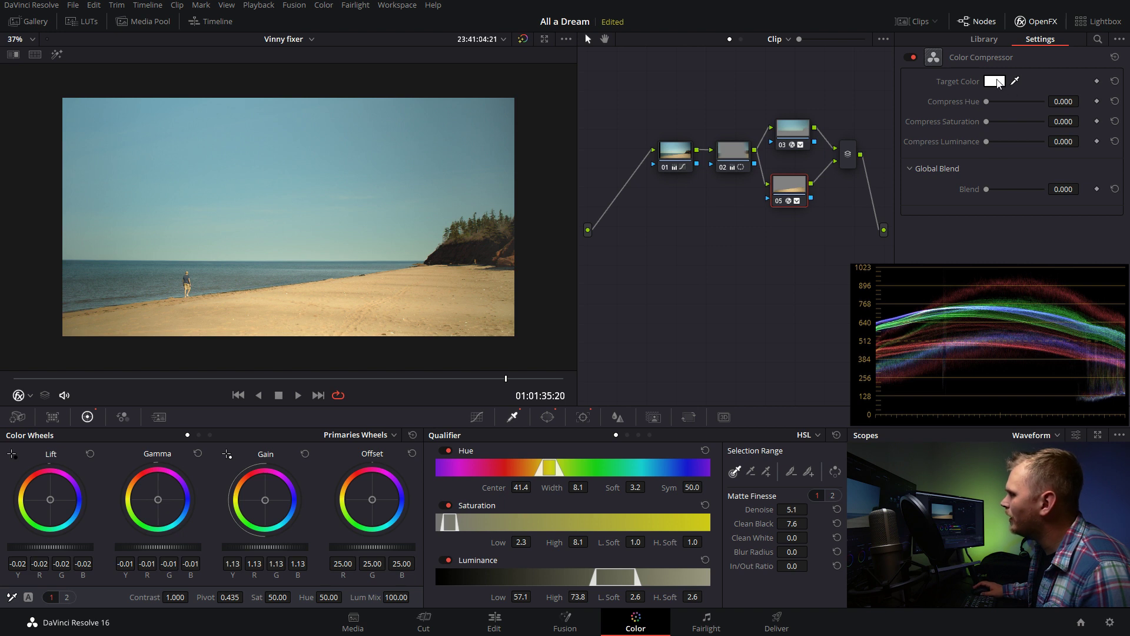
Step: Sample the sand as the Color Compressor target colour and add saturation and luminance compression
{"action": "left_click", "coordinate": [1014, 80]}
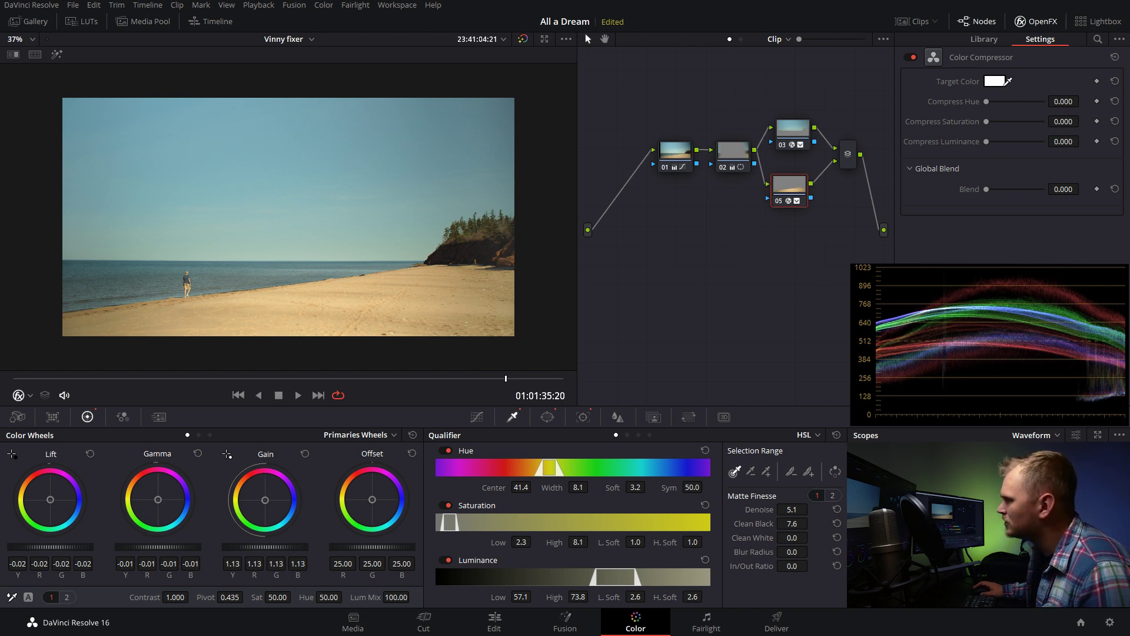
{"action": "left_click", "coordinate": [331, 303]}
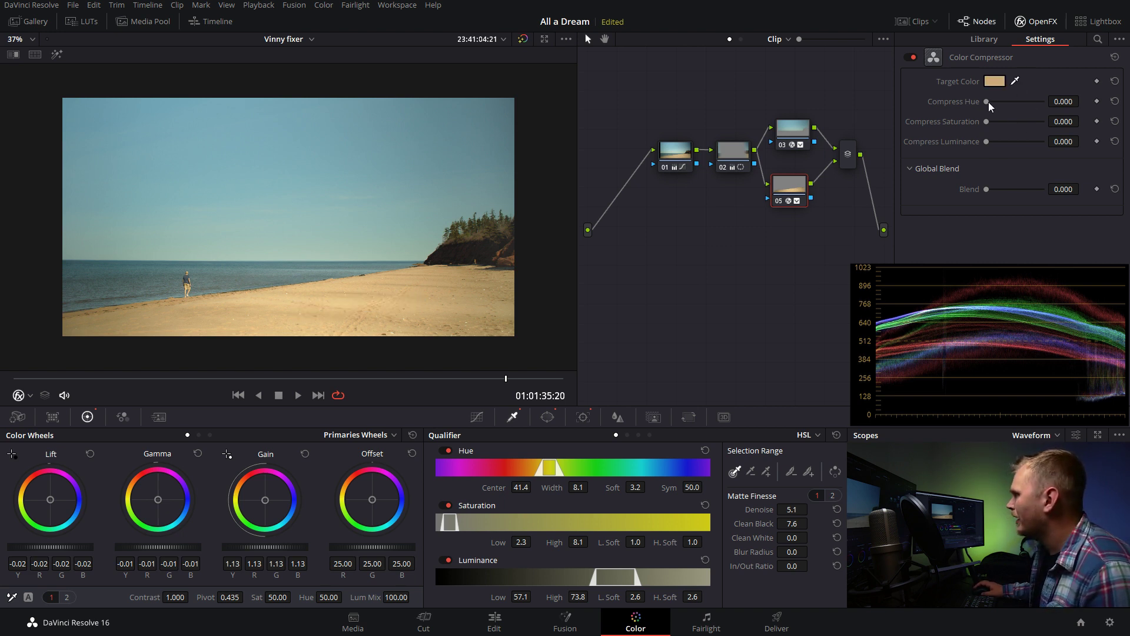
{"action": "left_click_drag", "start_coordinate": [986, 121], "coordinate": [994, 121]}
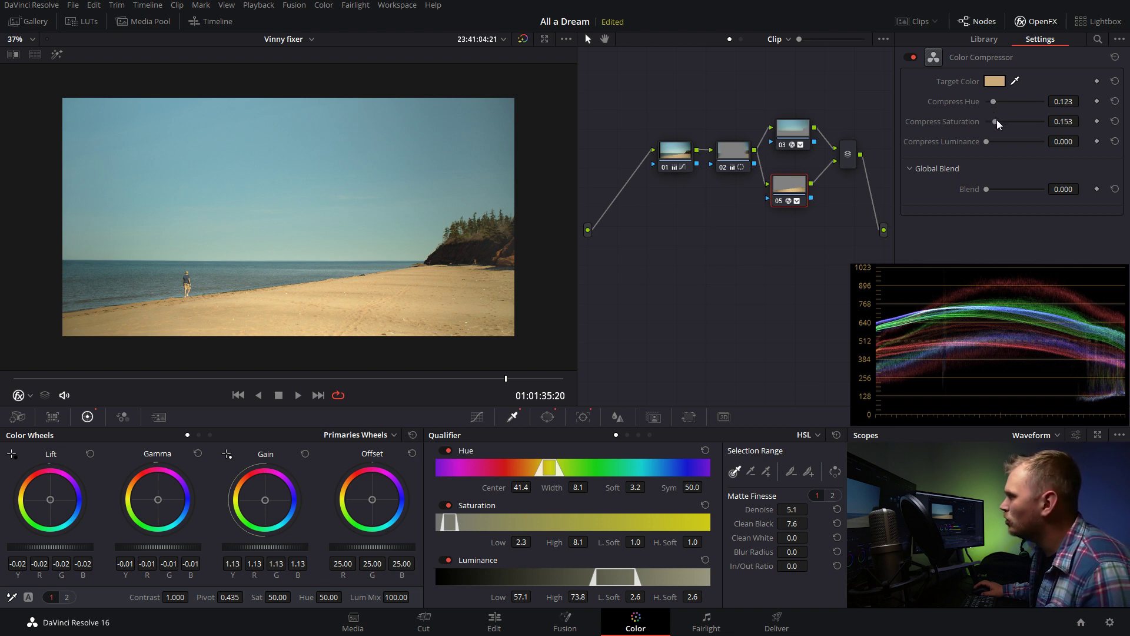
{"action": "left_click_drag", "start_coordinate": [987, 142], "coordinate": [999, 141]}
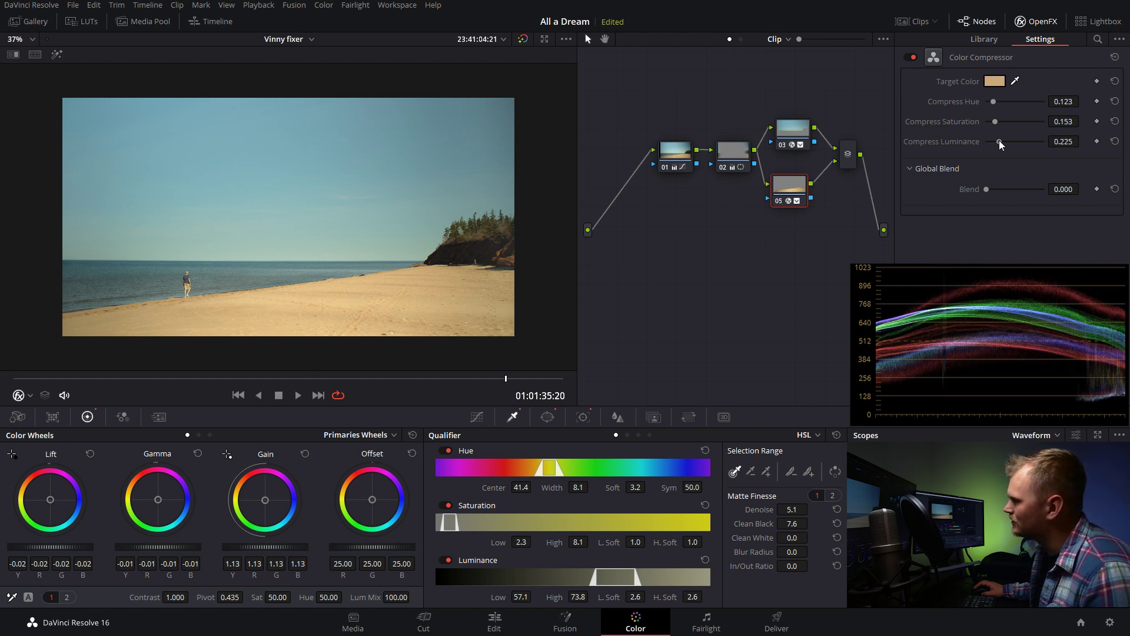
{"action": "double_click", "coordinate": [998, 140]}
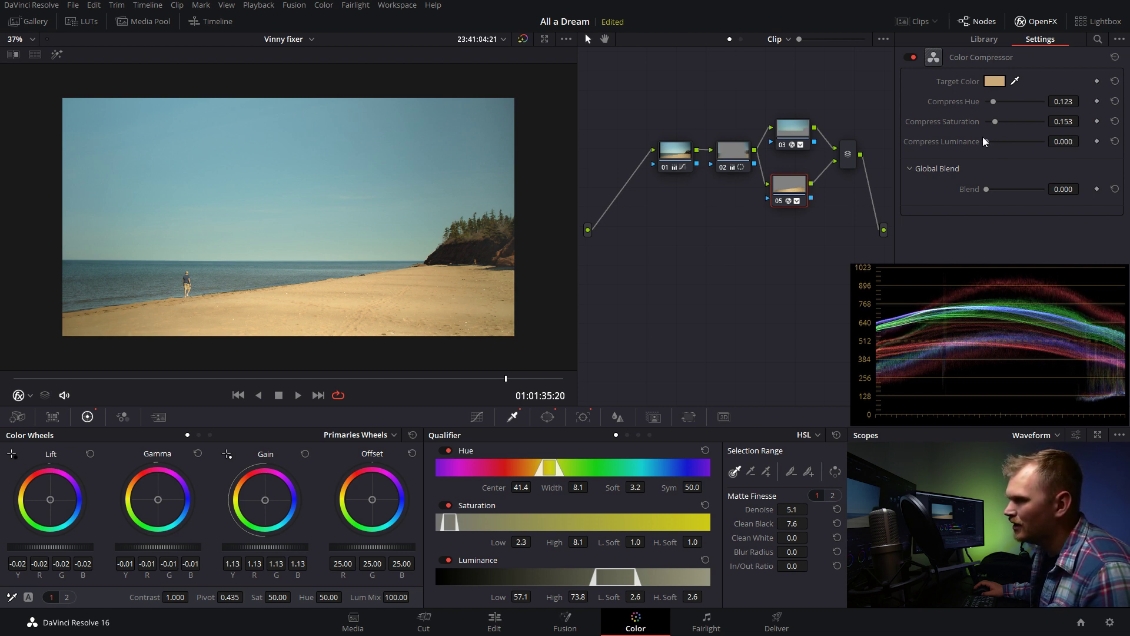
{"action": "left_click_drag", "start_coordinate": [983, 137], "coordinate": [1002, 138]}
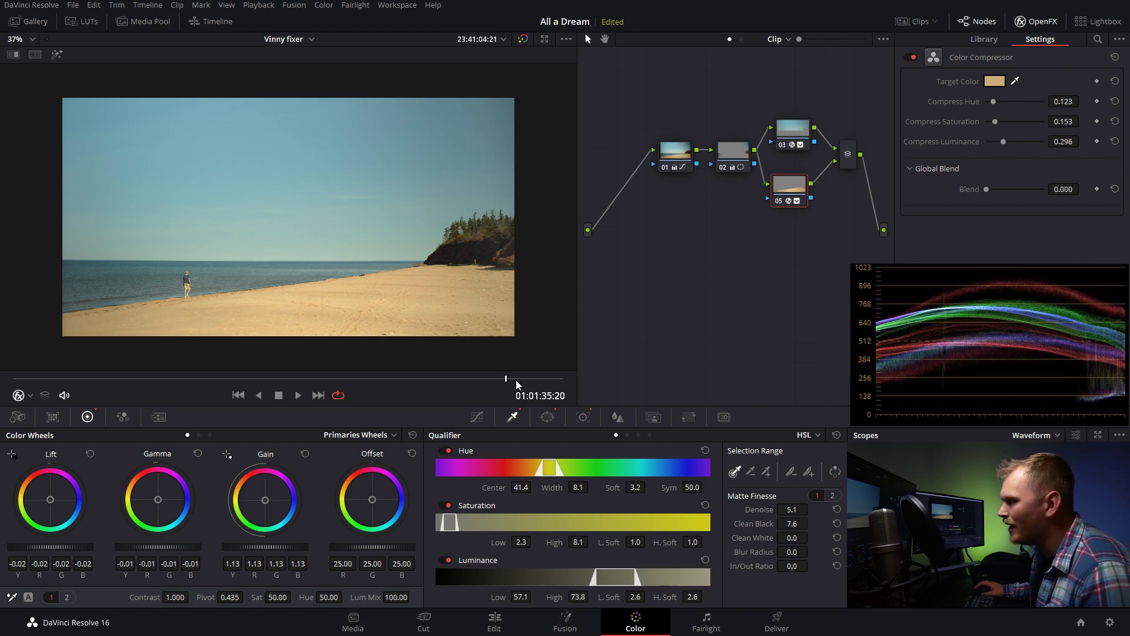
Step: Settle luminance compression at 0.214 while comparing frames across the clip, including the cliff
{"action": "left_click_drag", "start_coordinate": [515, 384], "coordinate": [385, 380]}
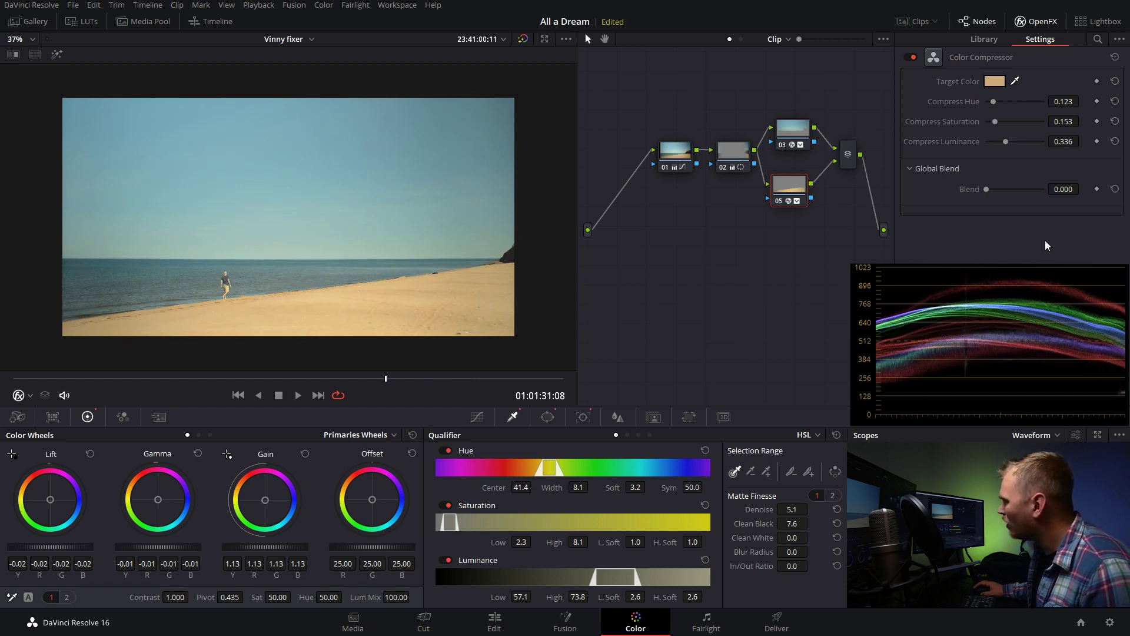
{"action": "double_click", "coordinate": [1004, 143]}
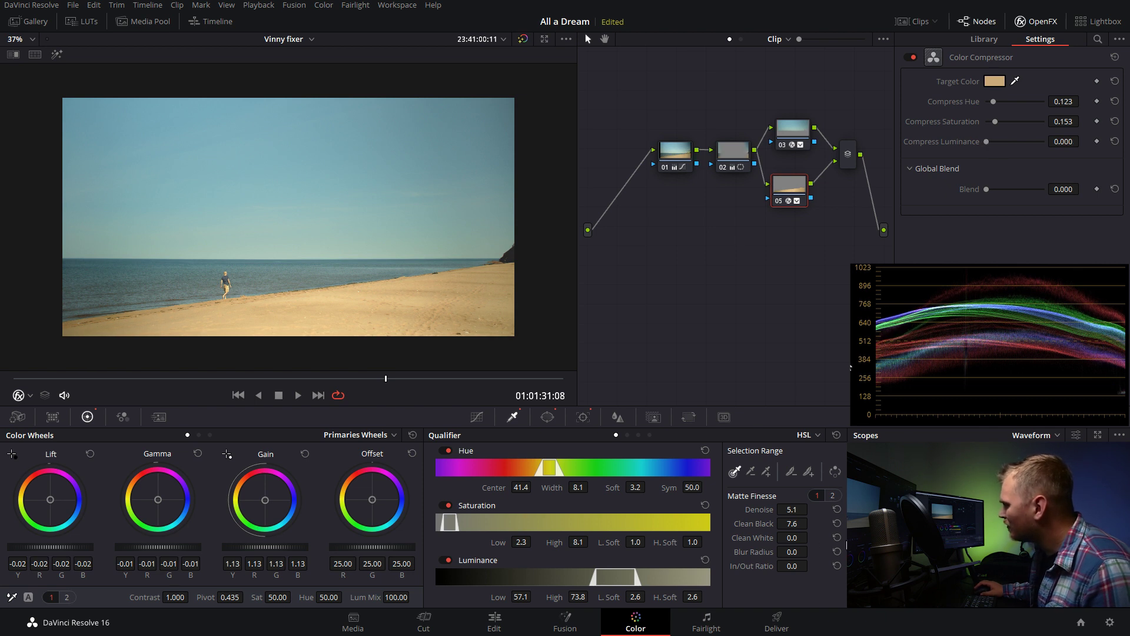
{"action": "left_click_drag", "start_coordinate": [986, 141], "coordinate": [1044, 141]}
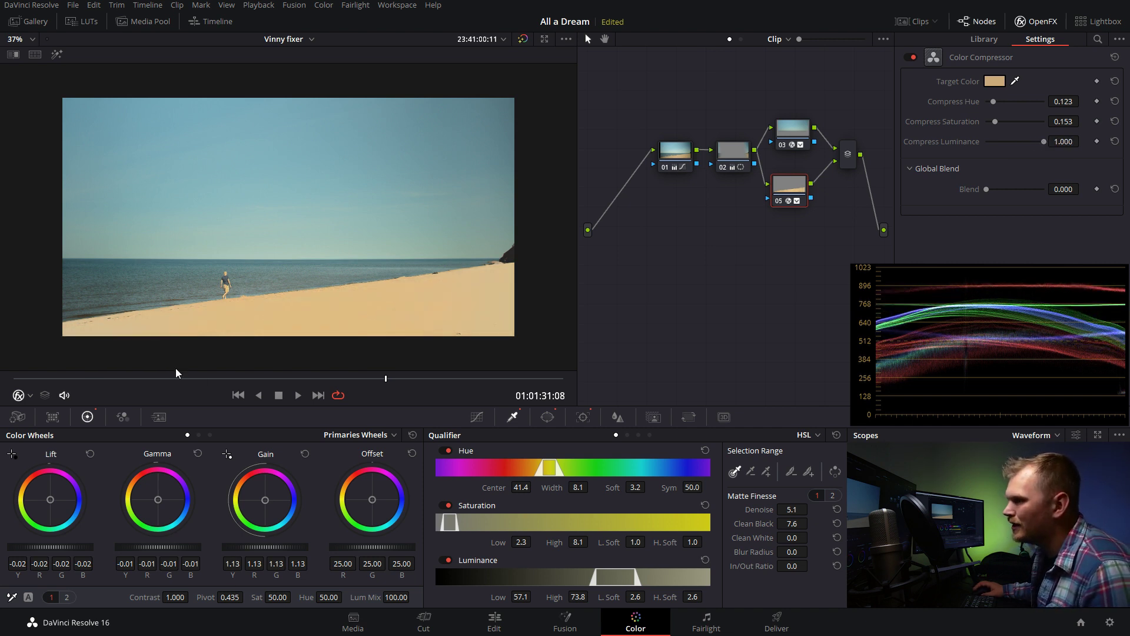
{"action": "left_click_drag", "start_coordinate": [175, 375], "coordinate": [415, 366]}
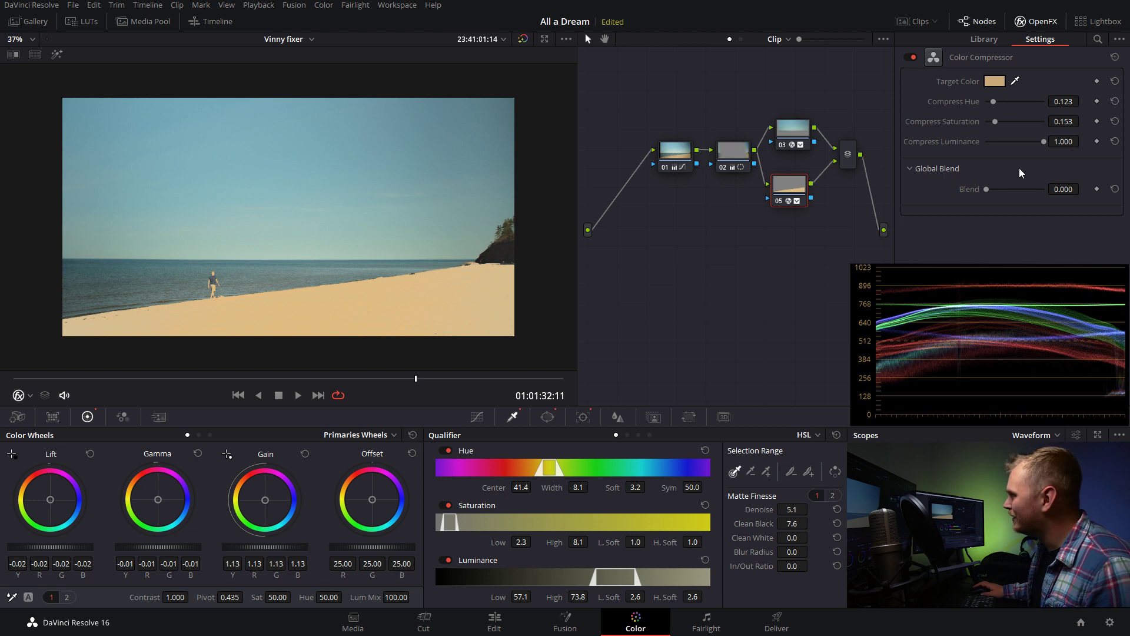
{"action": "left_click_drag", "start_coordinate": [1044, 141], "coordinate": [998, 141]}
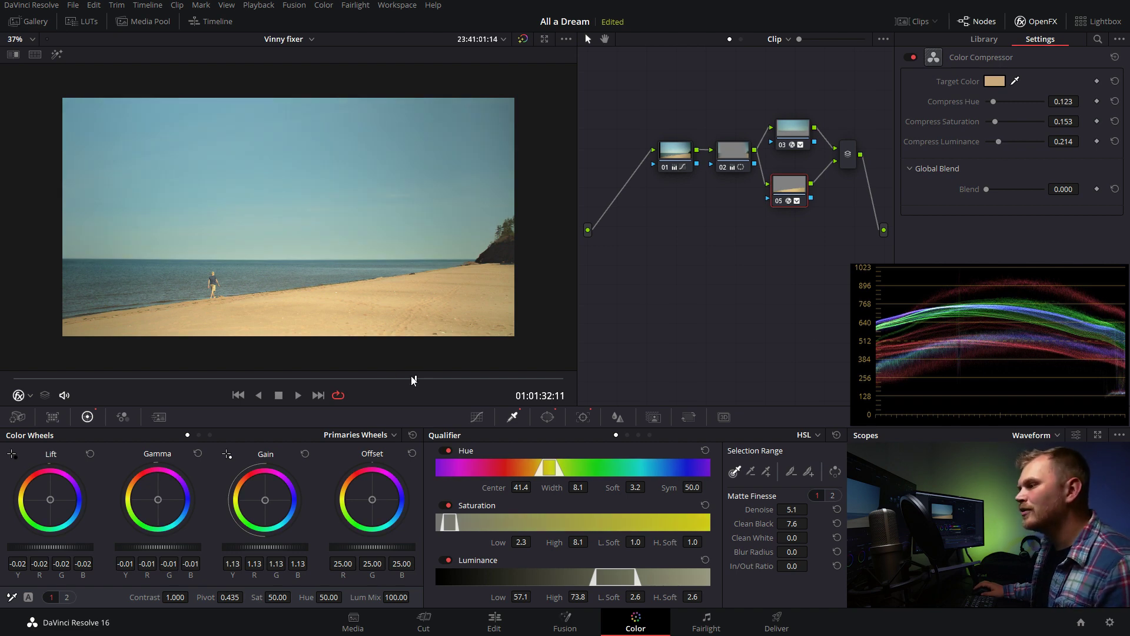
{"action": "left_click_drag", "start_coordinate": [413, 380], "coordinate": [604, 383]}
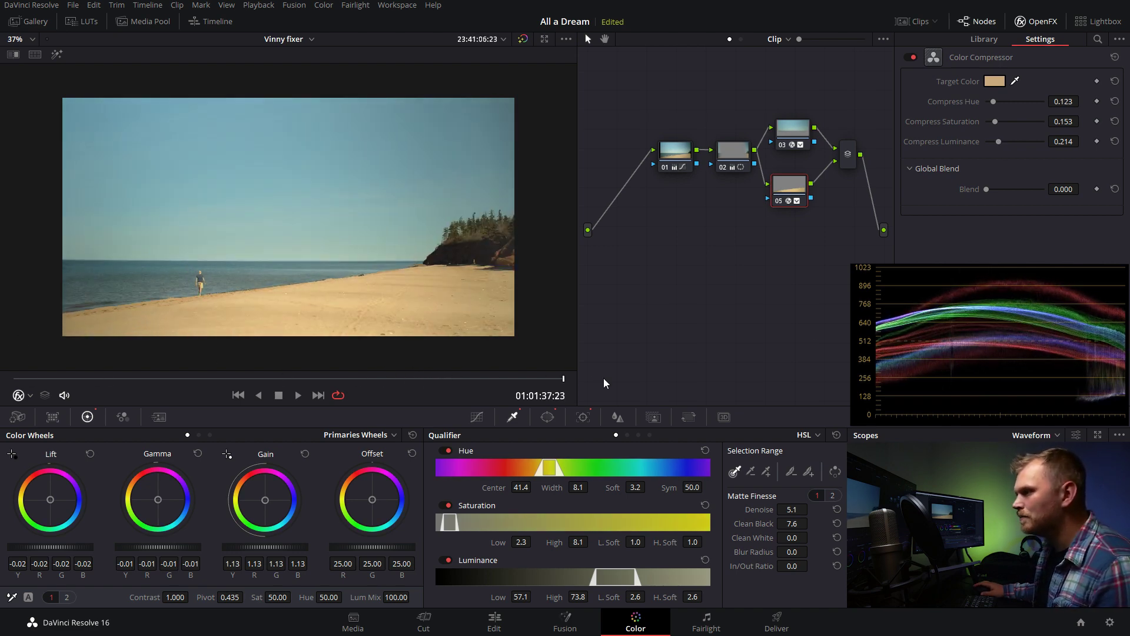